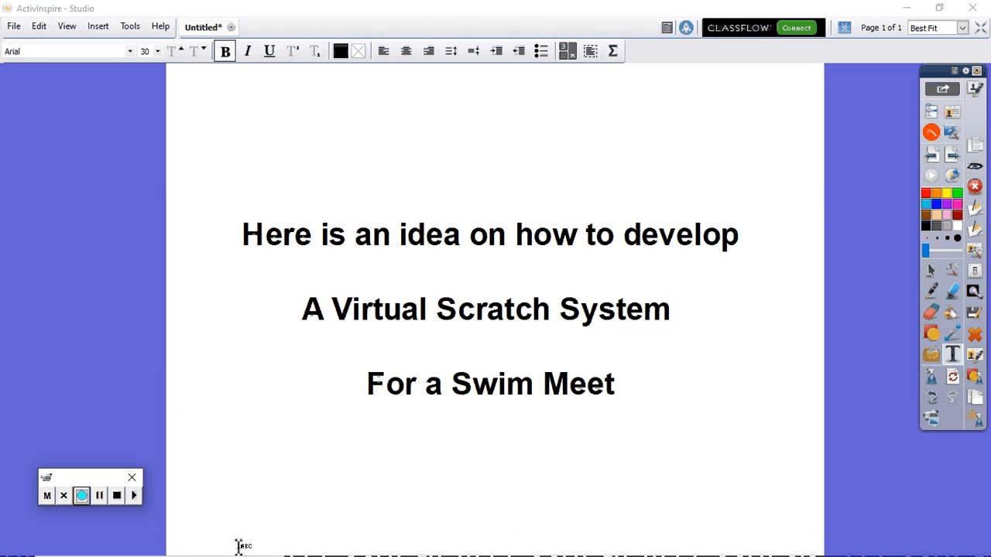
- Open Scratches.pdf in Adobe Acrobat and read through the scratch and positive check-in instructions
mouse_move(237, 551)
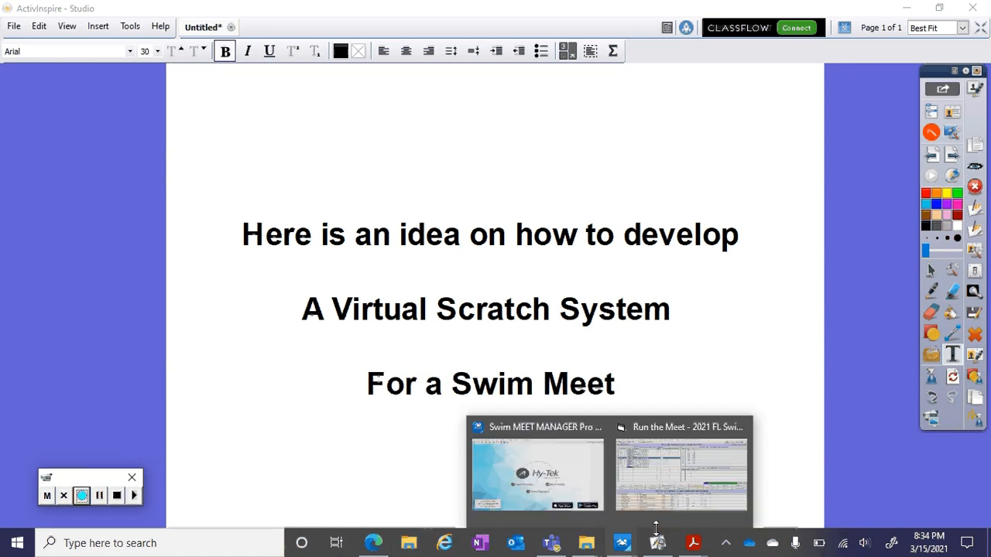
mouse_move(689, 546)
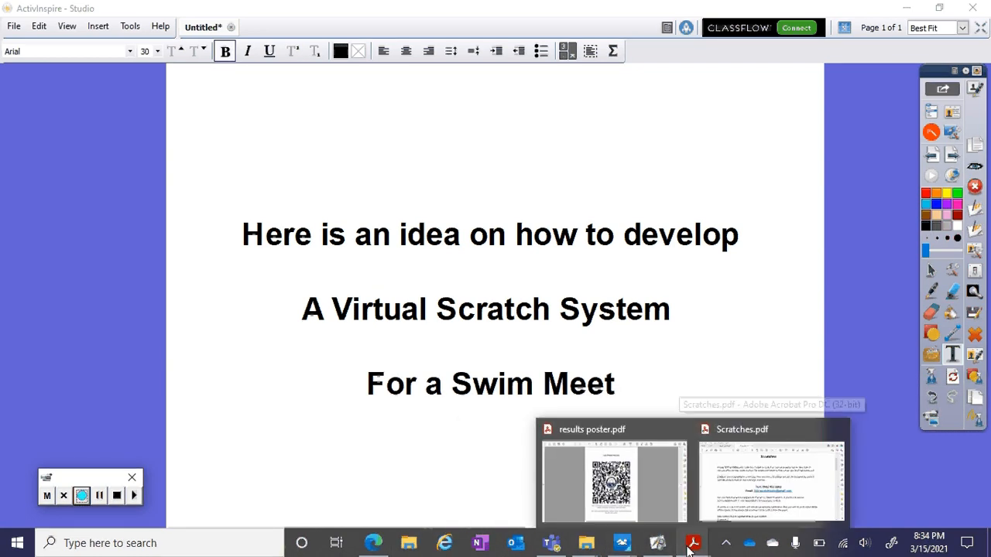
left_click(744, 464)
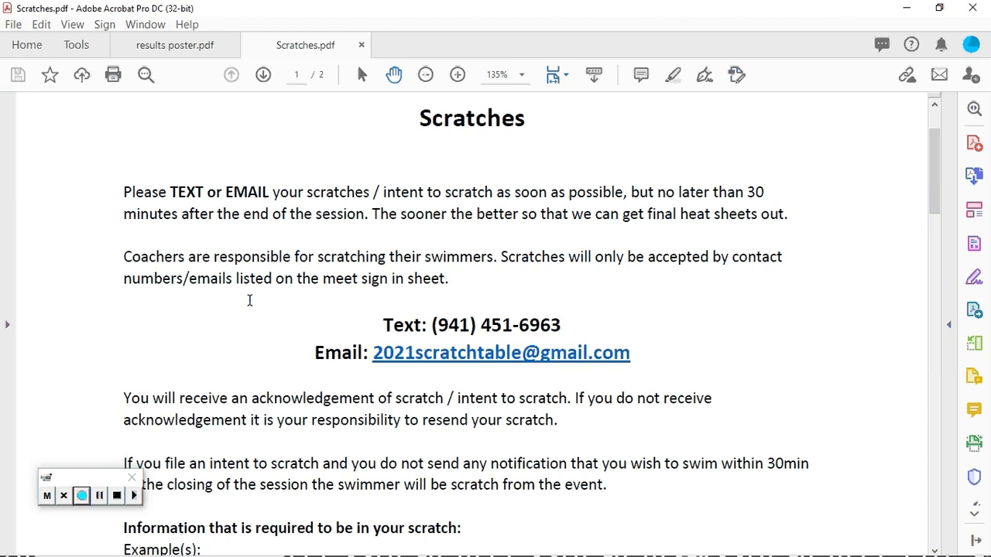
scroll(250, 301, "down", 1)
scroll(249, 300, "down", 2)
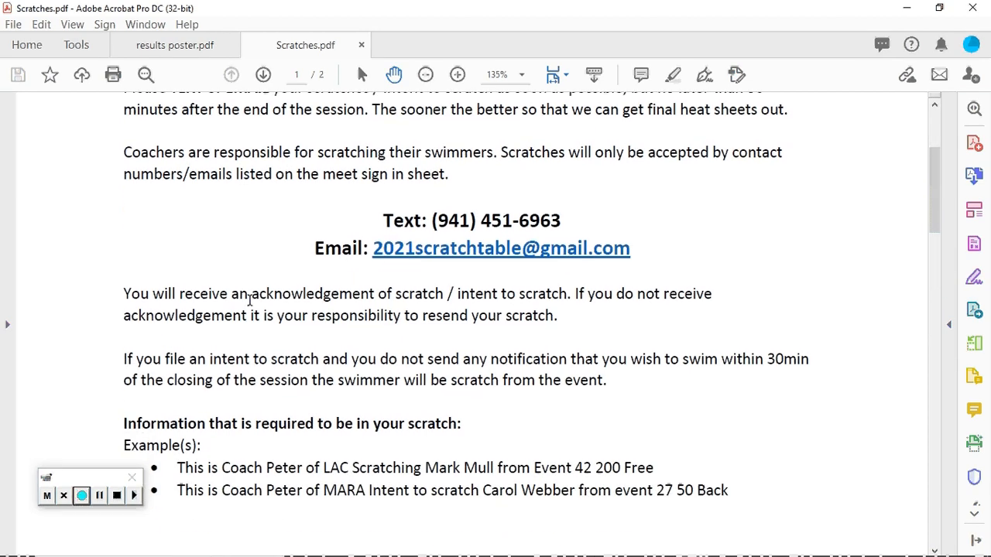
scroll(250, 301, "down", 1)
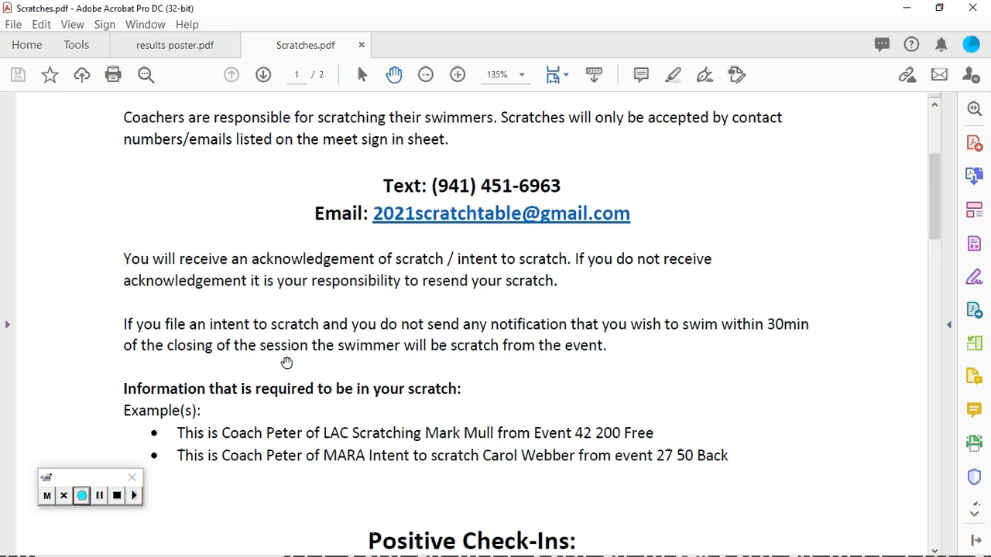
scroll(289, 366, "down", 2)
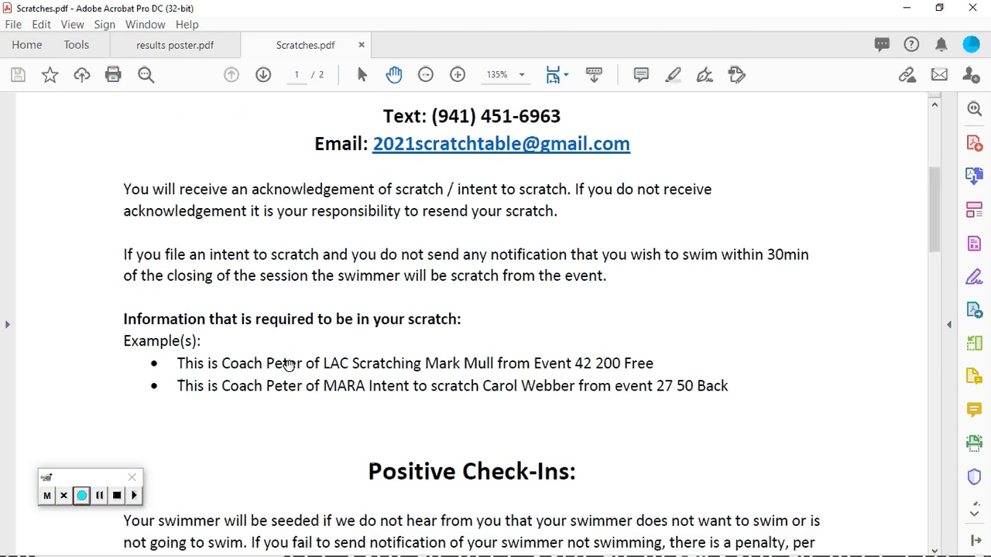
scroll(288, 366, "down", 1)
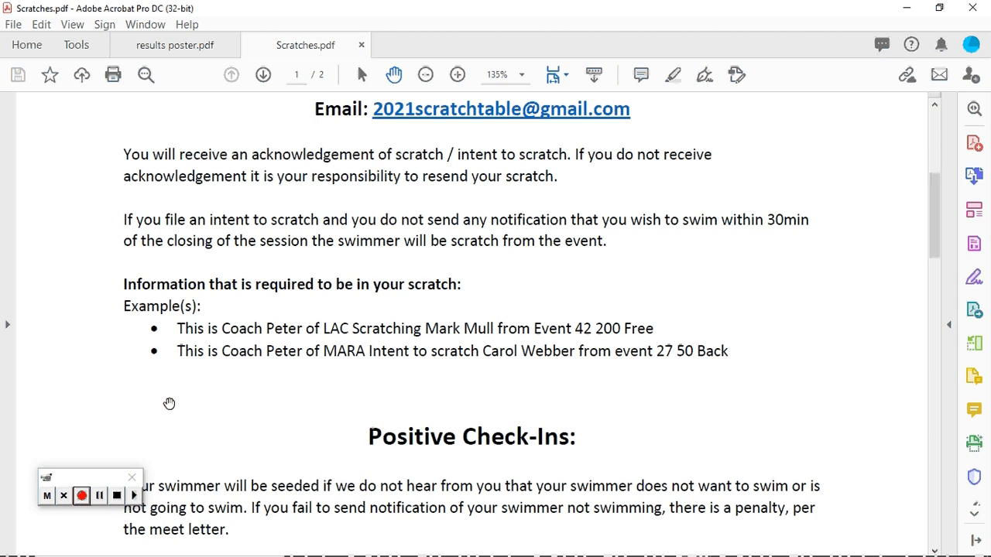
scroll(169, 403, "down", 3)
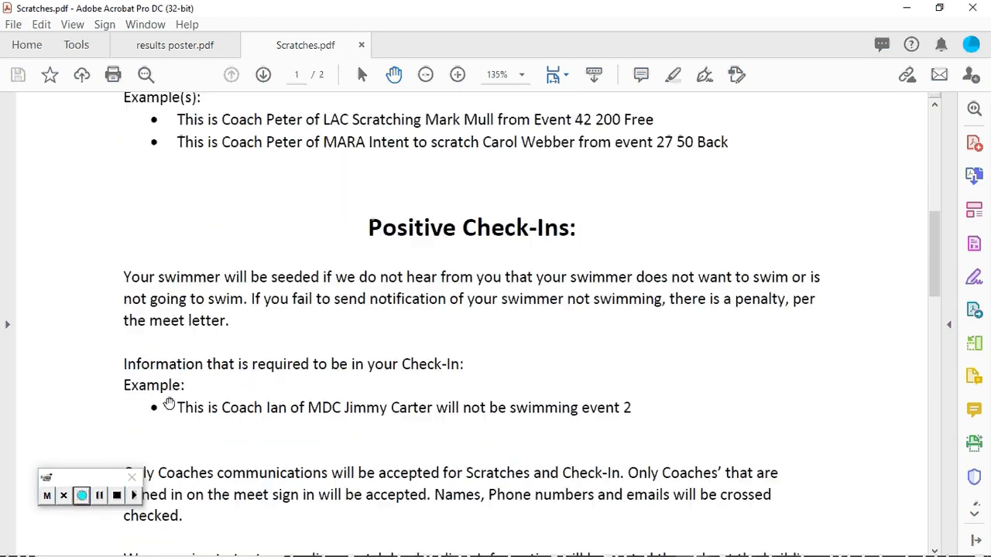
scroll(168, 403, "down", 2)
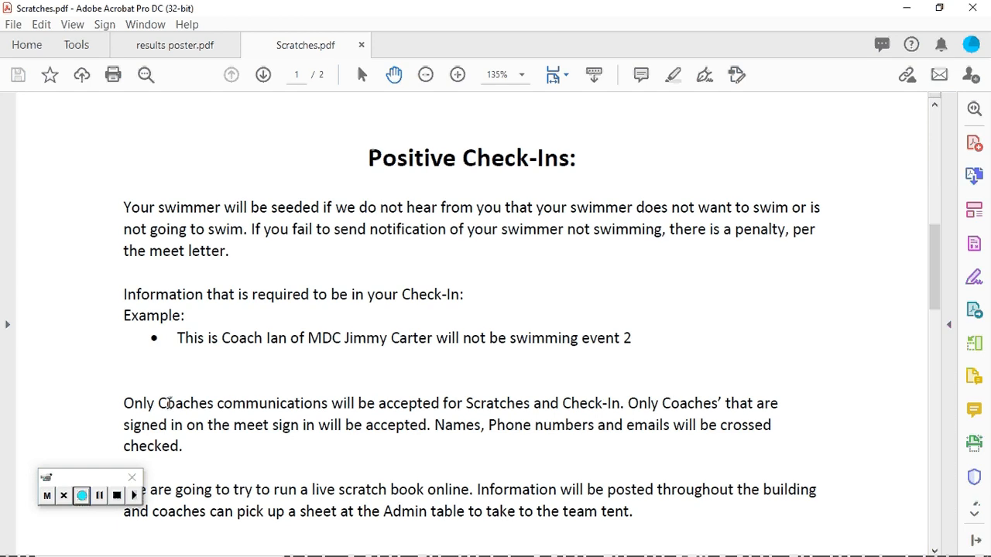
scroll(420, 457, "down", 3)
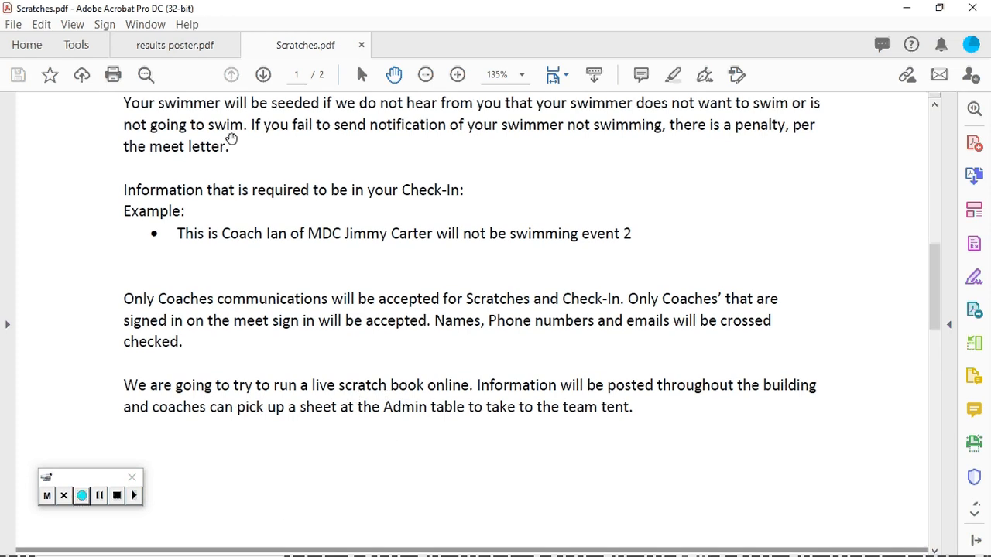
- View the Live Prelim Results QR code in results poster.pdf and switch to Microsoft Edge to view the coaches' scratch texts in Google Voice
left_click(184, 47)
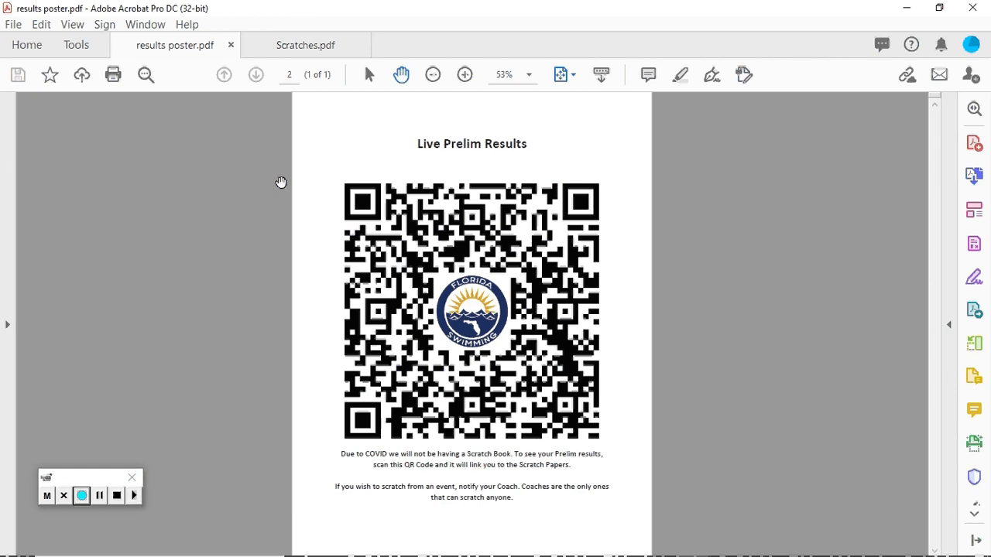
mouse_move(422, 550)
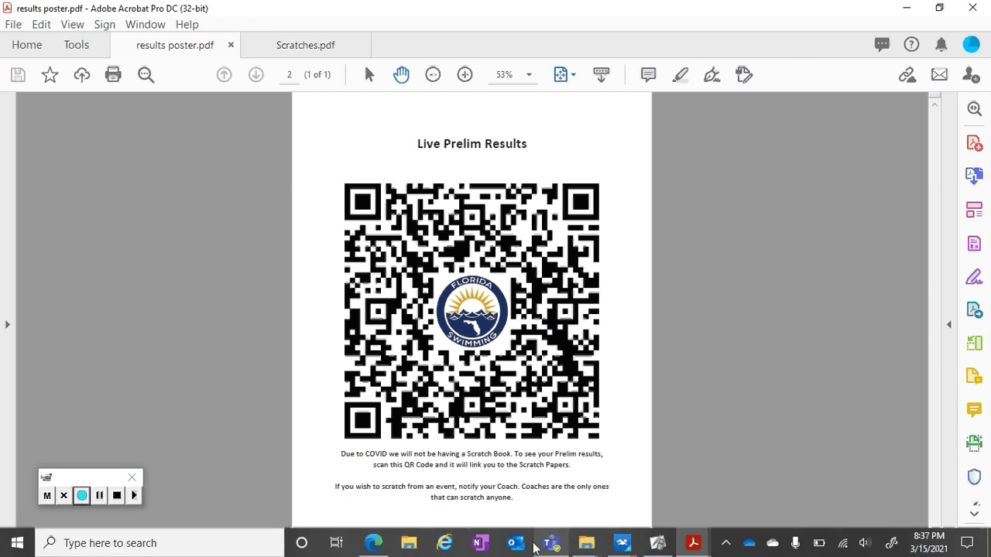
mouse_move(555, 551)
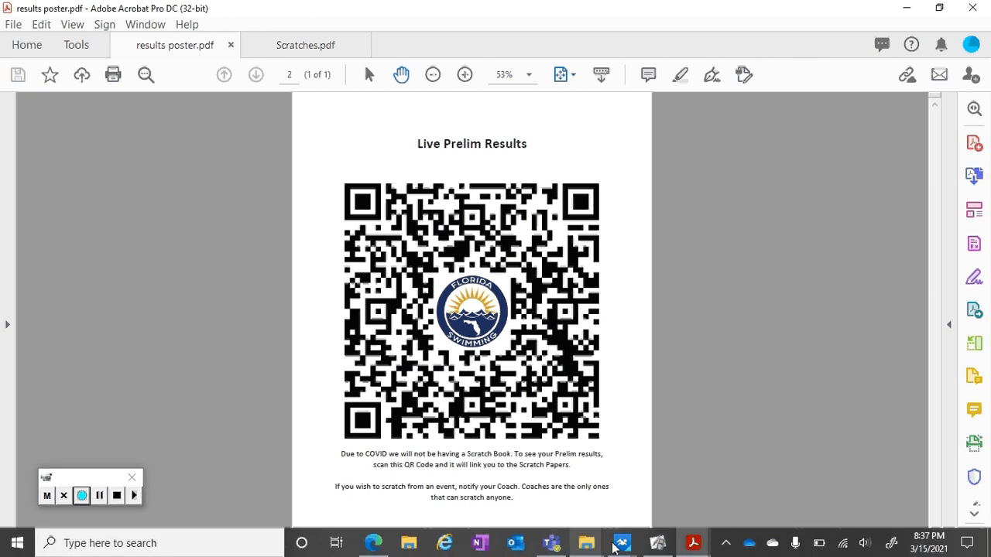
left_click(374, 544)
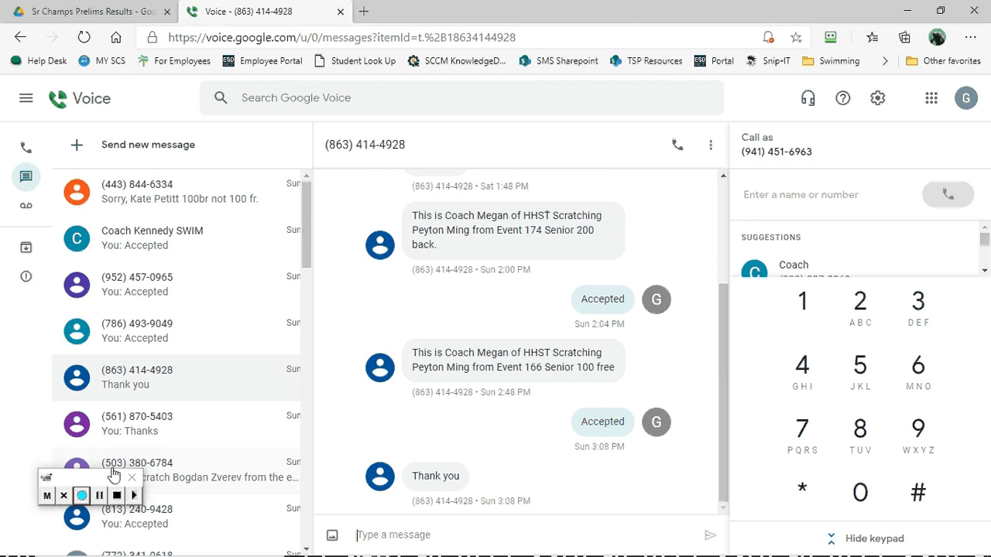
left_click(82, 496)
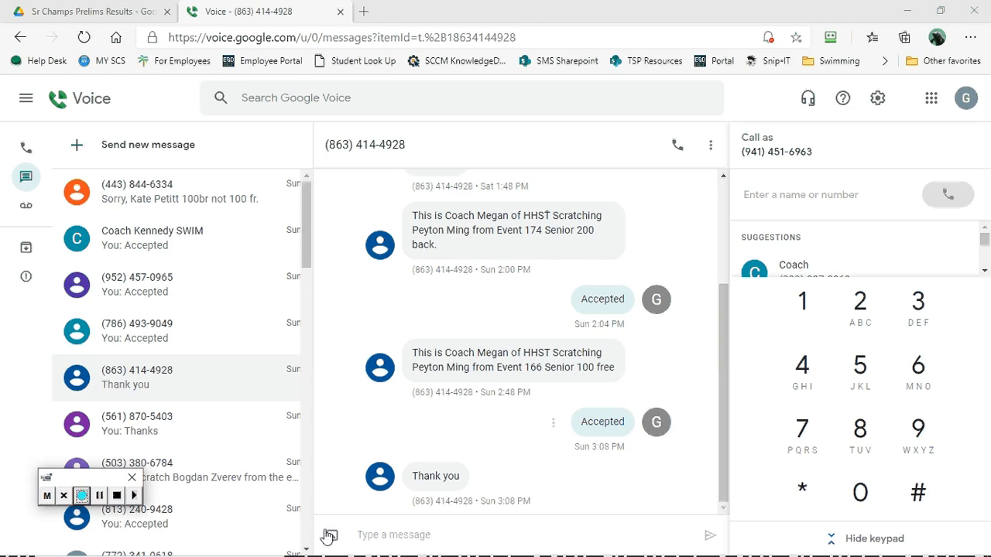
- Browse the 09 - Sunday Boys Prelim and 10 - Sunday Finals folders under Sr Champs Prelims Results in Google Drive
left_click(118, 11)
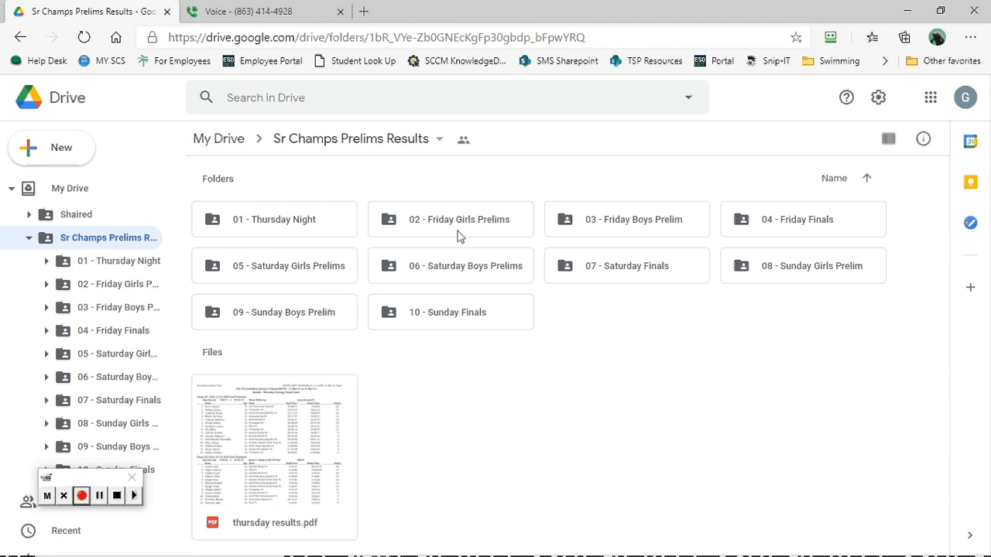
left_click(292, 320)
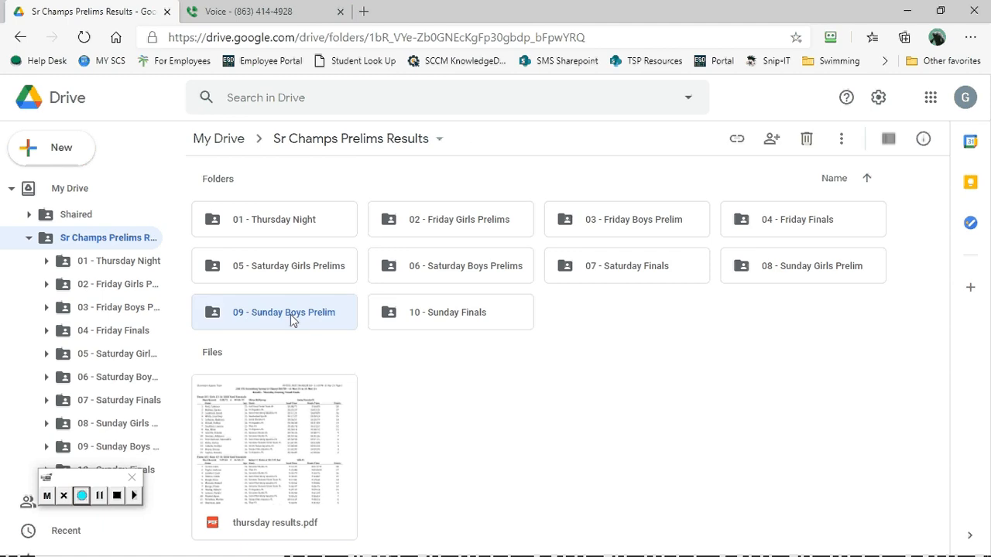
double_click(292, 320)
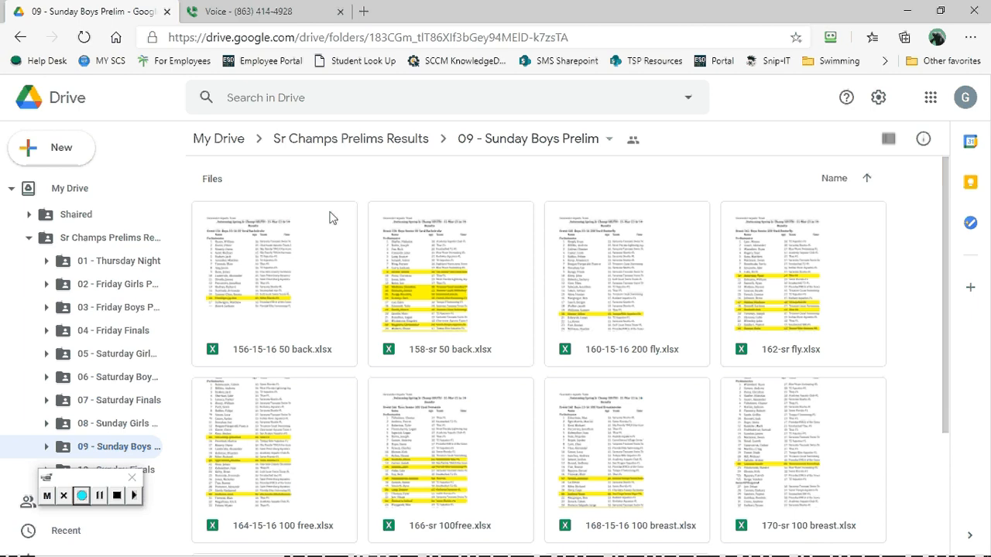
left_click(413, 136)
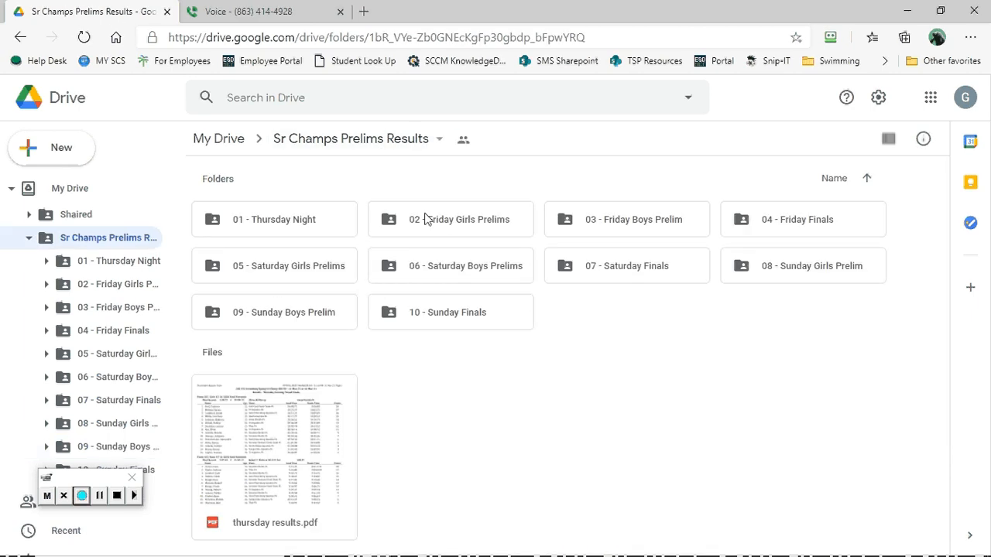
double_click(450, 314)
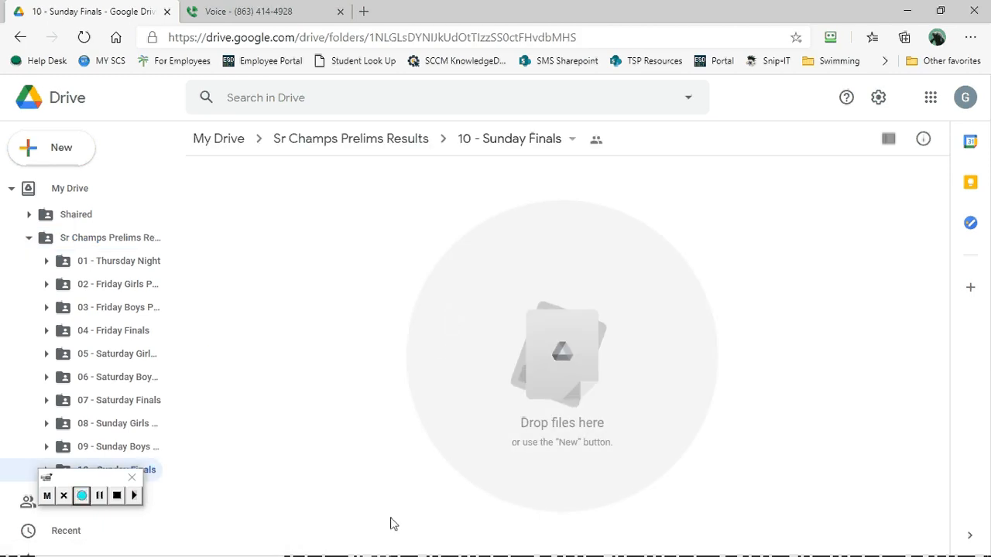
- Switch to the Run the Meet window of Swim Meet Manager and generate the results list for event 166 Boys Senior 100 Yard Freestyle
mouse_move(620, 547)
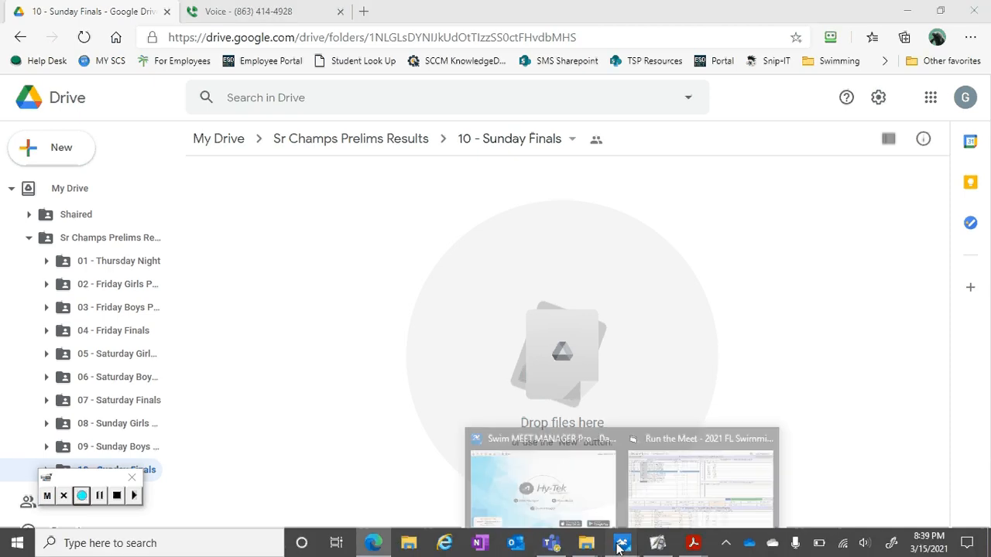
left_click(665, 487)
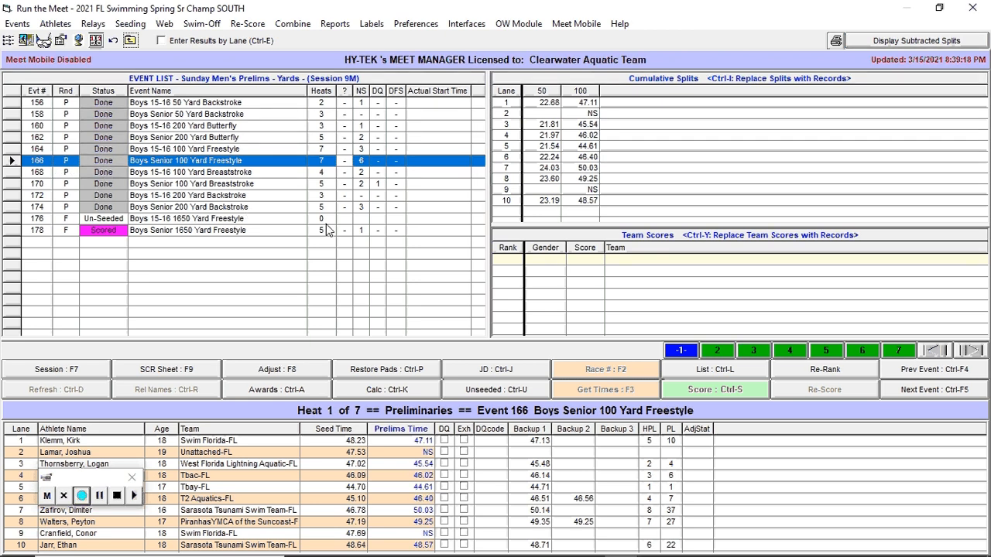
left_click(713, 370)
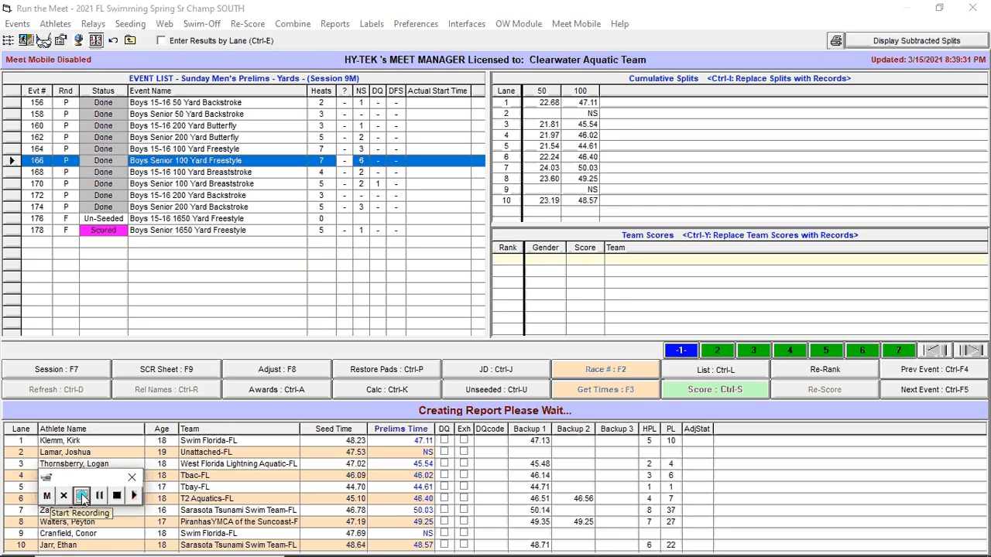
left_click(83, 499)
left_click(83, 497)
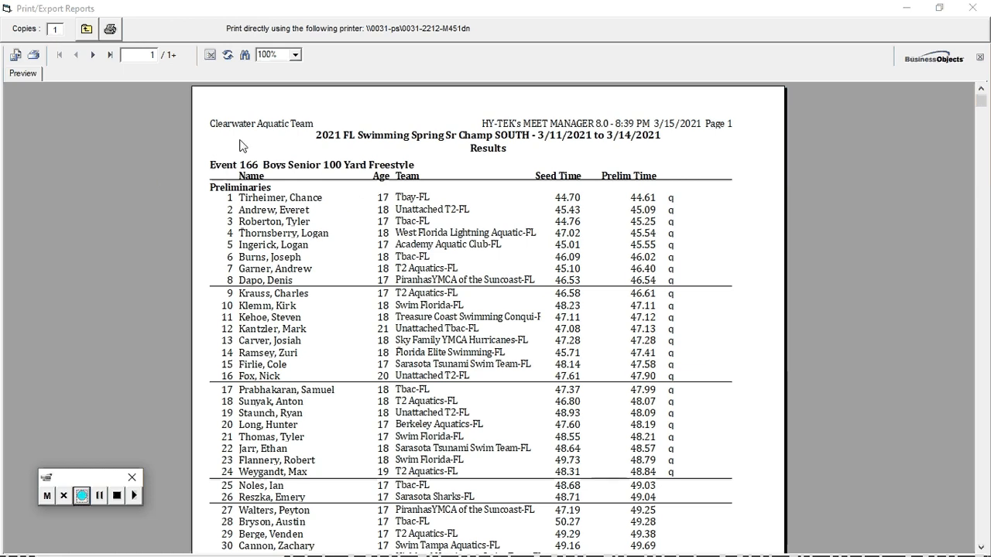
- Export the event 166 results report to a disk file as Microsoft Excel 97-2000 (XLS), keeping the default Excel format options
left_click(14, 57)
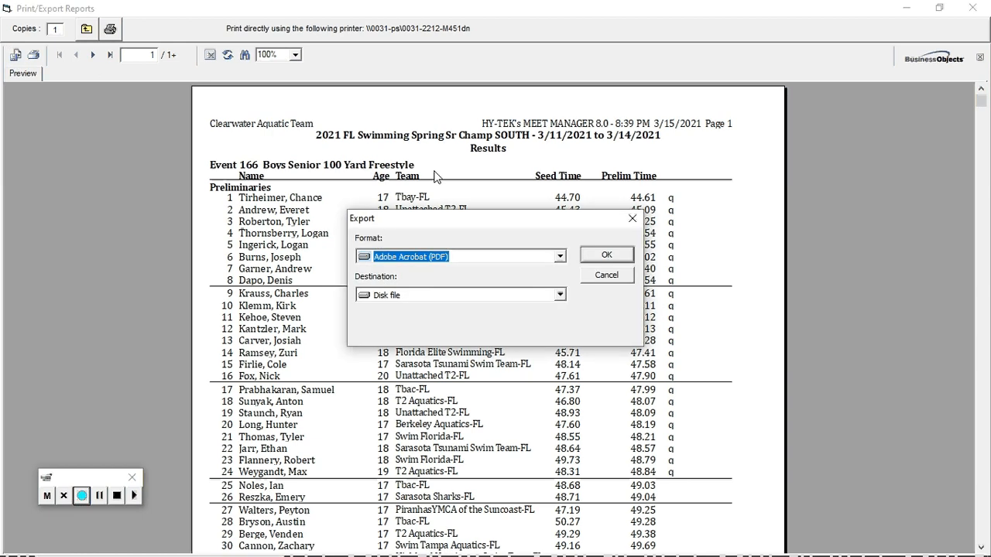
left_click(562, 261)
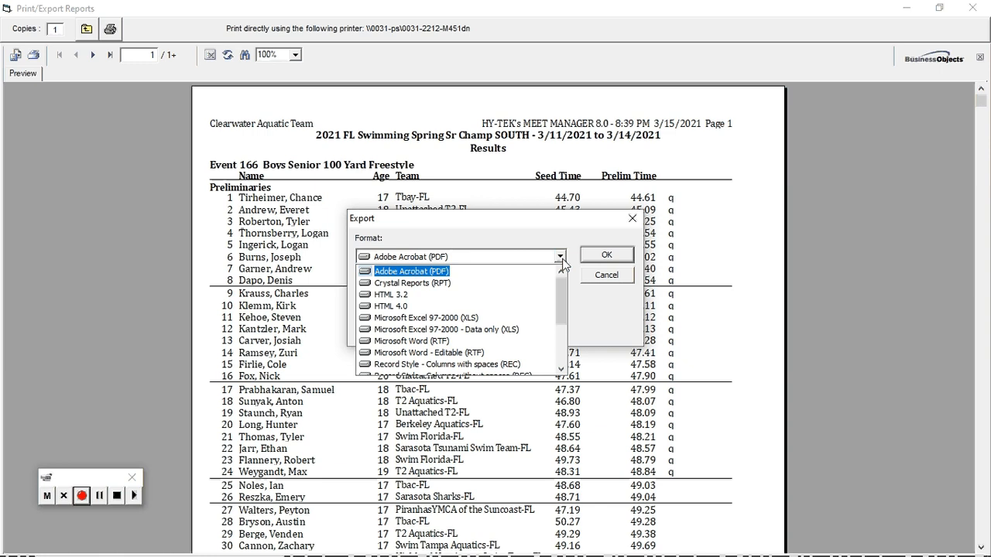
left_click(489, 319)
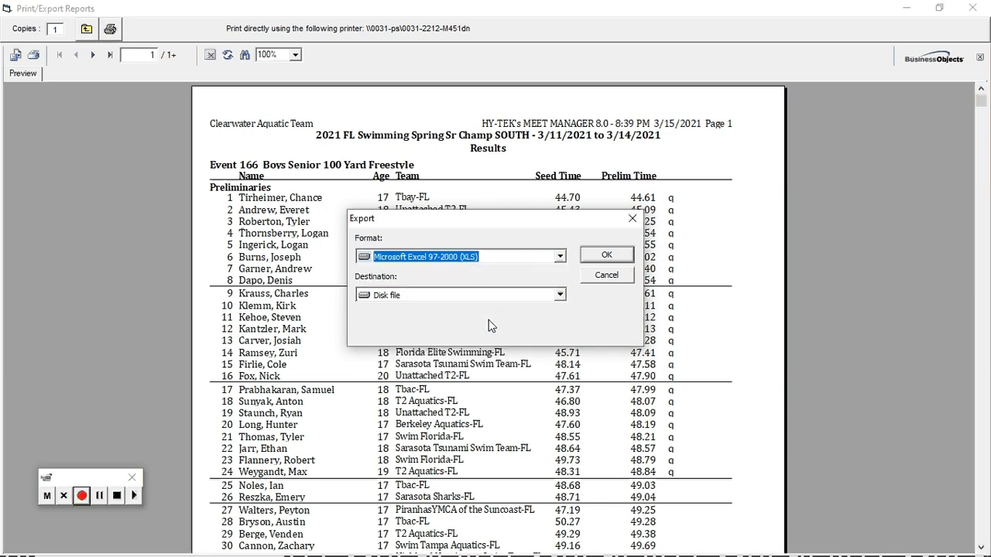
left_click(608, 256)
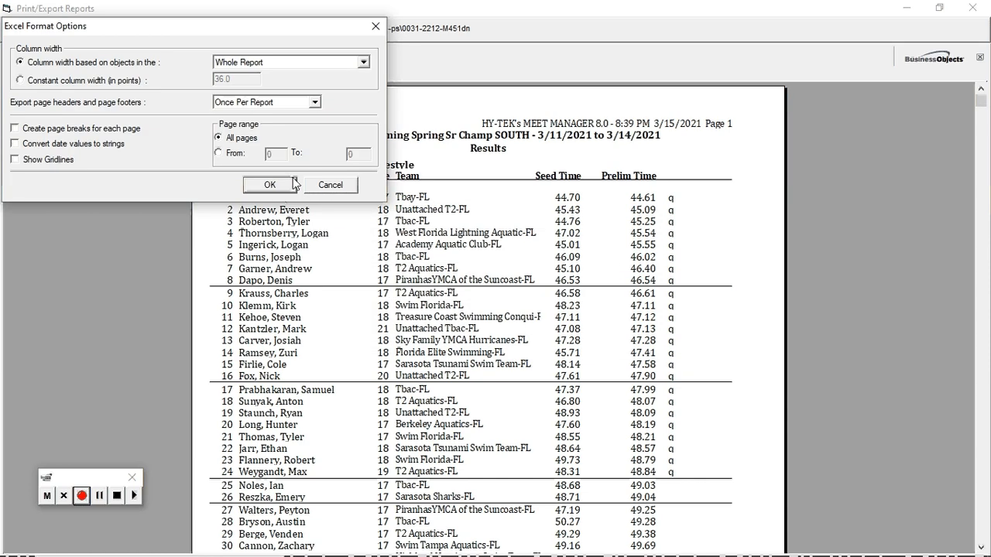
left_click(269, 185)
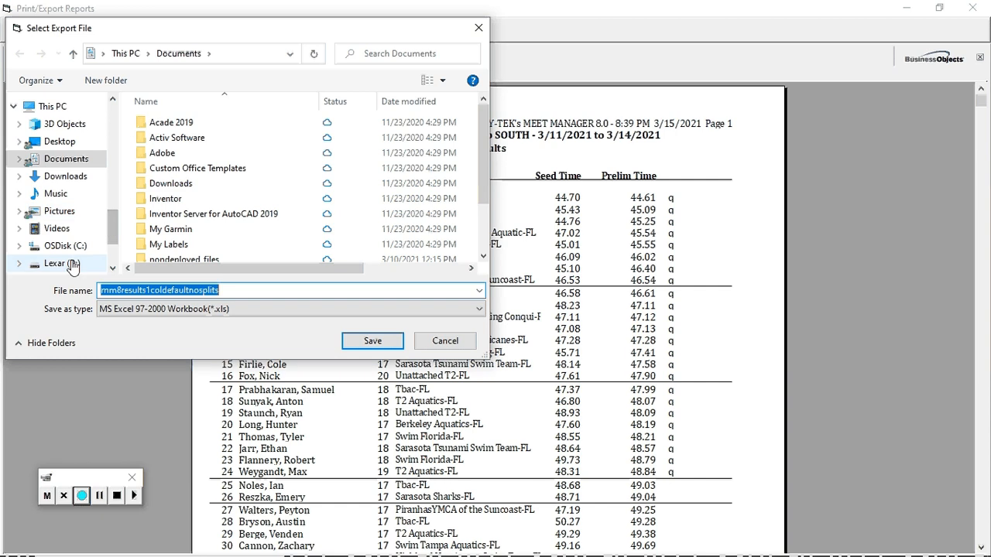
- Set the export destination to the Results folder inside 2021 Spring Sr Champs on the Lexar (D:) drive
left_click(48, 264)
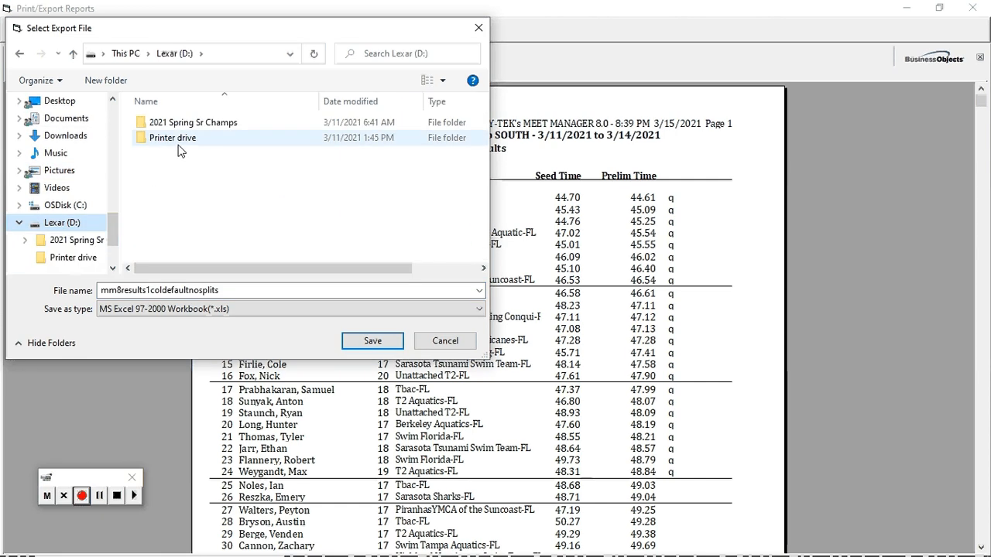
left_click(98, 243)
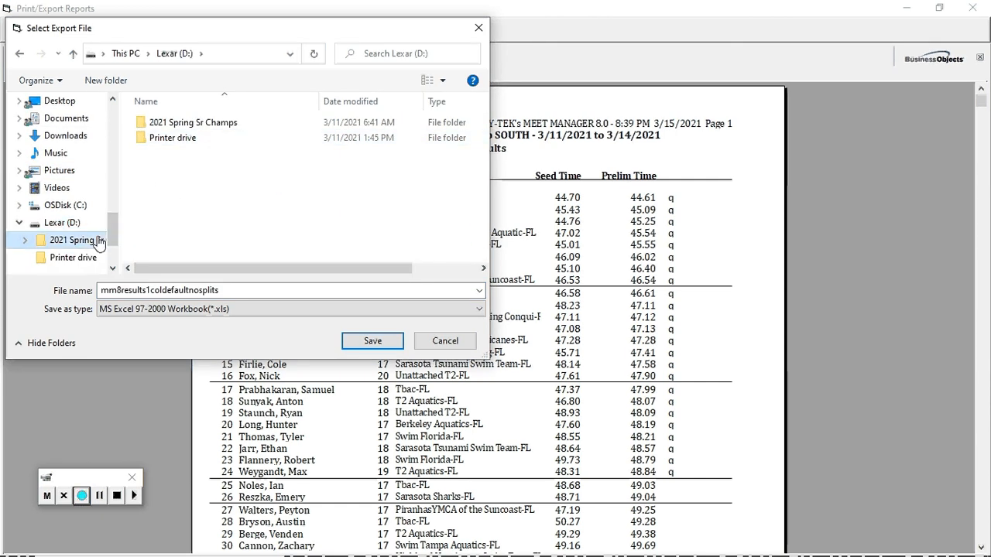
double_click(164, 153)
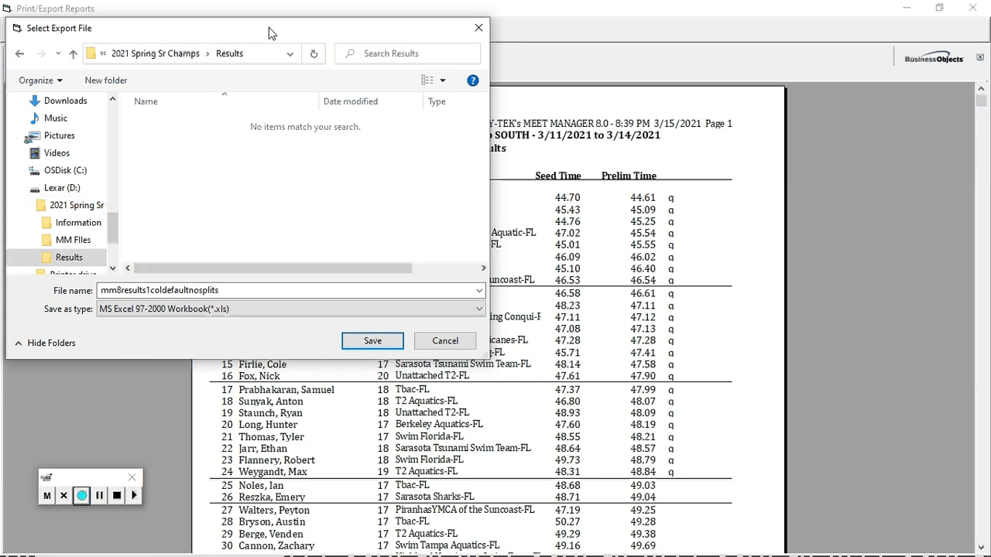
left_click_drag(269, 28, 458, 200)
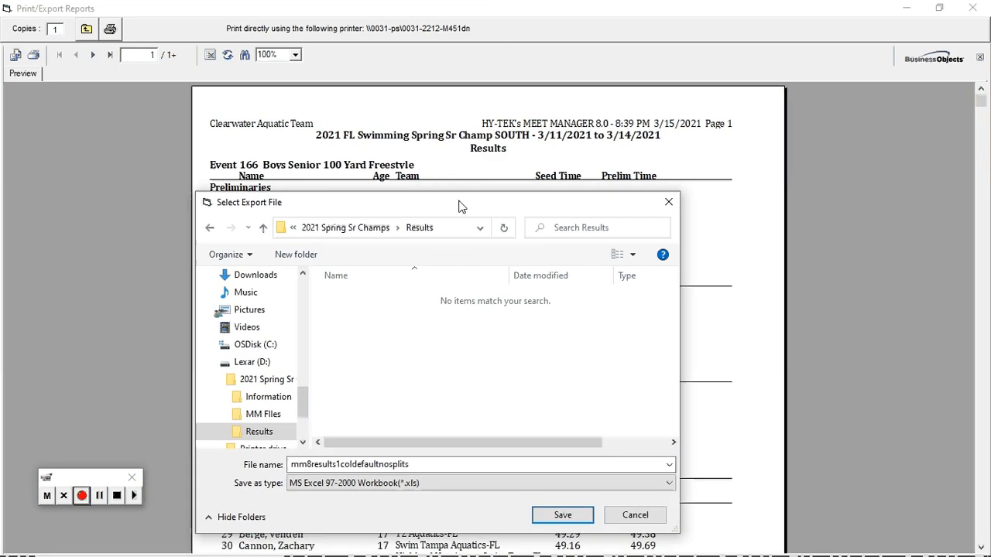
- Name the export file 166-Sr 100 Free and save it as an MS Excel 97-2000 workbook
double_click(419, 463)
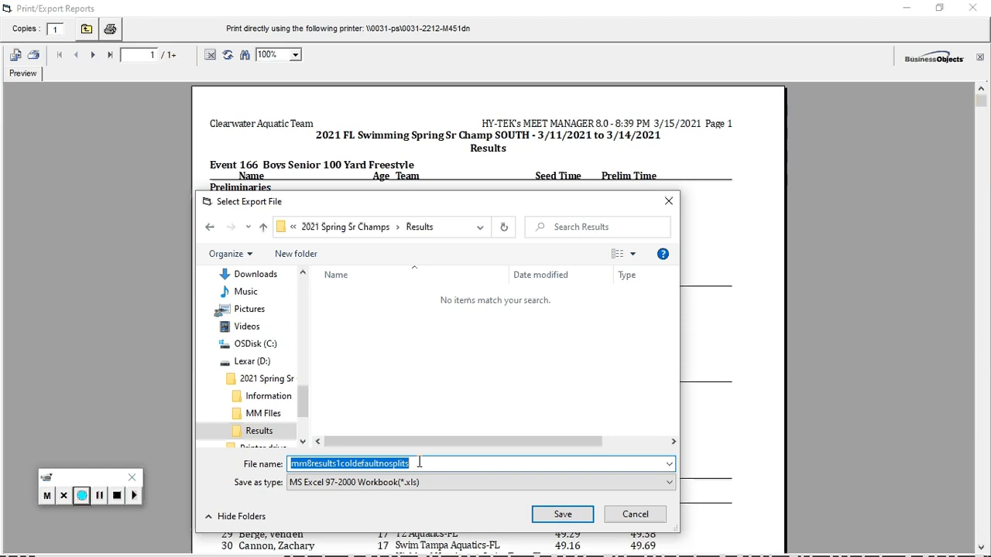
type("166")
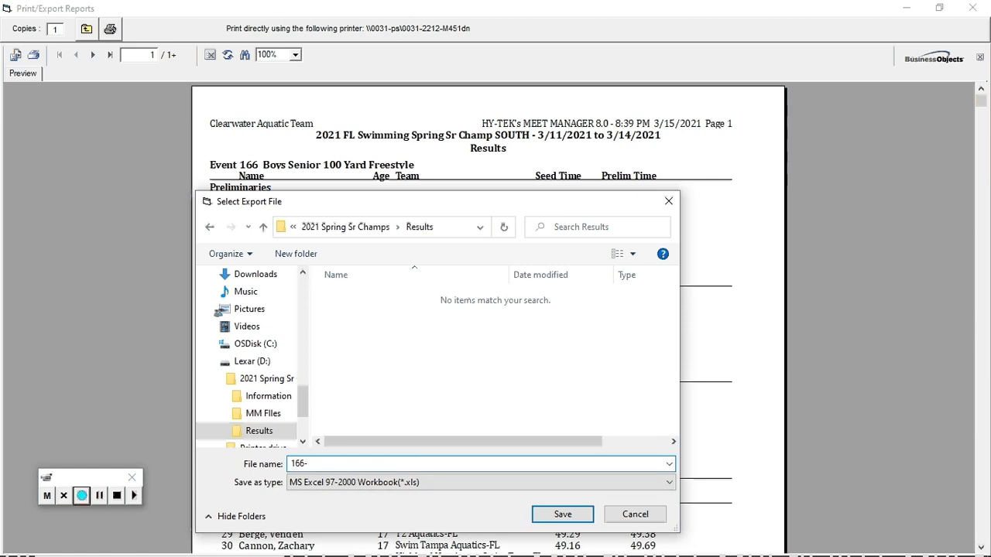
type("-Sr 100 Free")
left_click(575, 515)
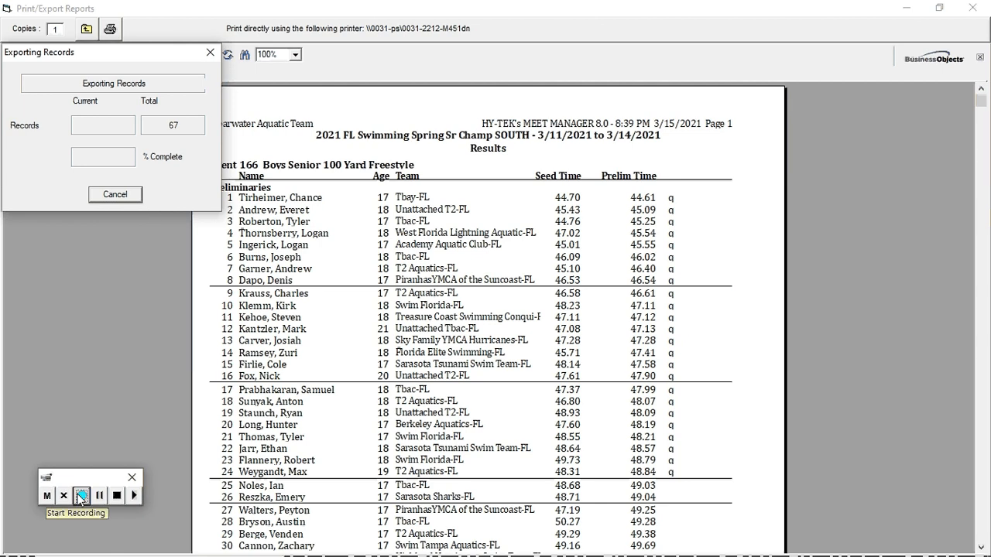
left_click(81, 496)
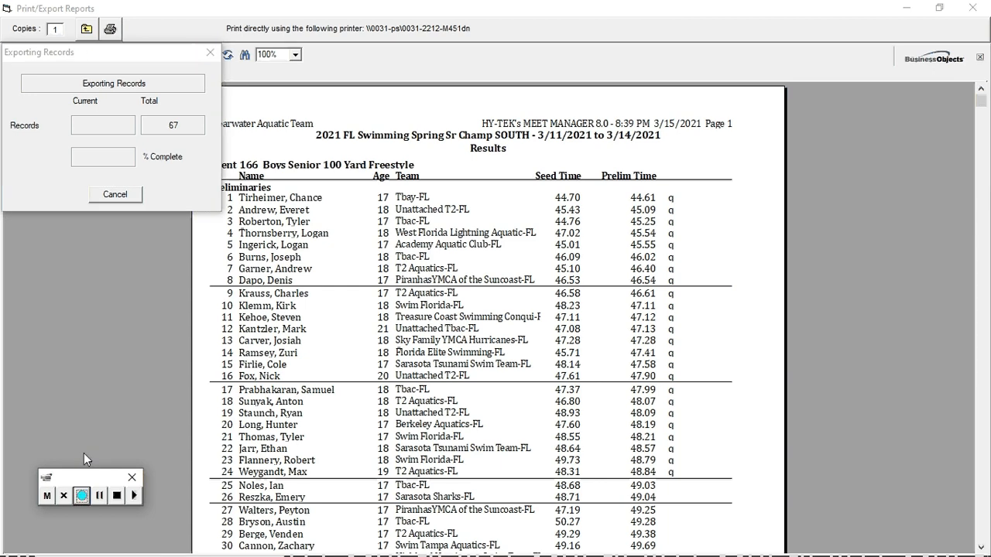
left_click(82, 497)
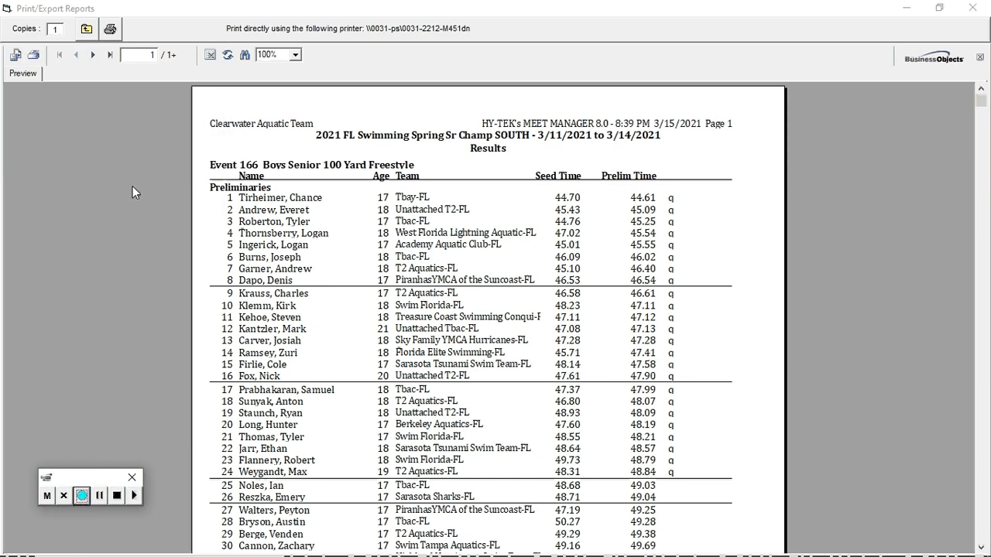
- Close the report preview and, in Microsoft Edge, upload 166-Sr 100 Free from File Explorer to the 10 - Sunday Finals folder in Google Drive
left_click(86, 29)
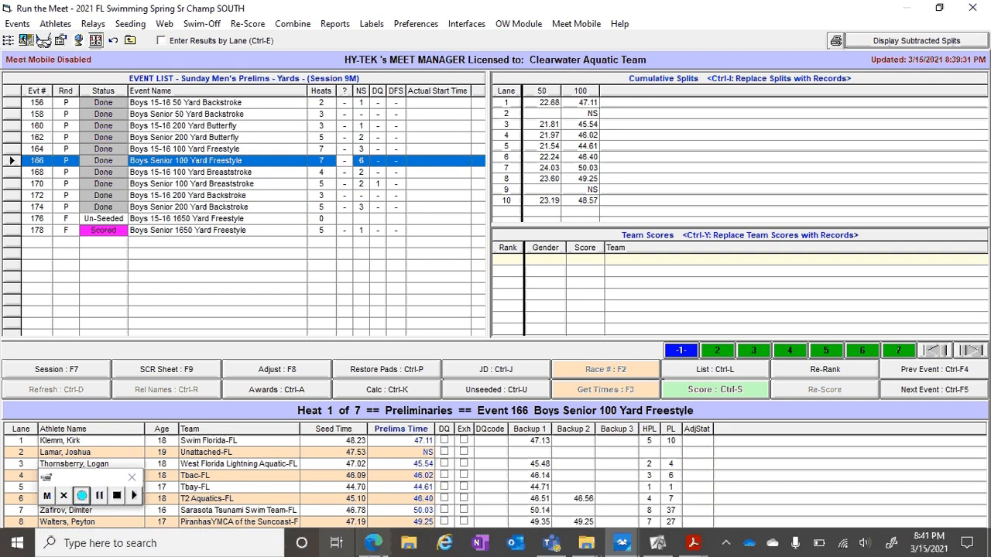
left_click(374, 543)
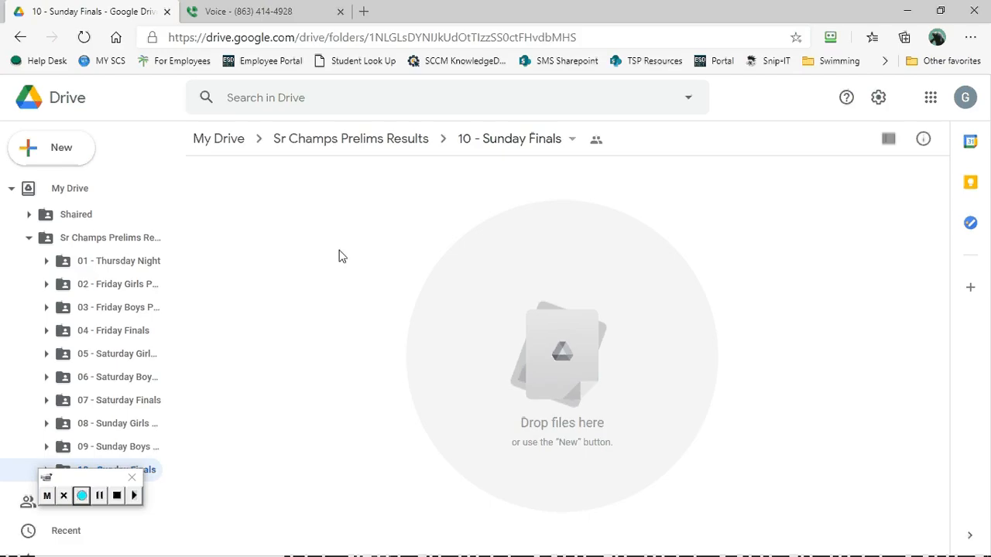
key("super+e")
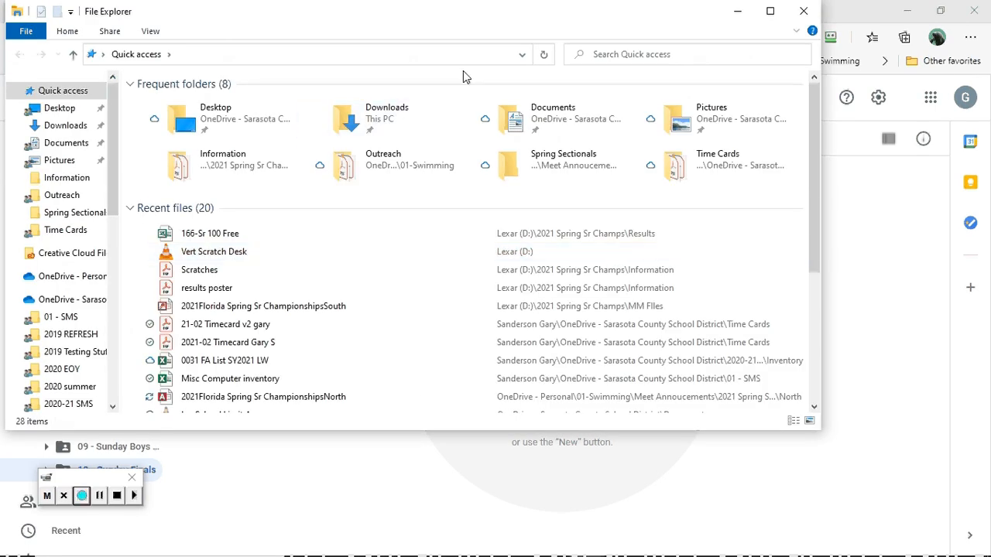
left_click(212, 241)
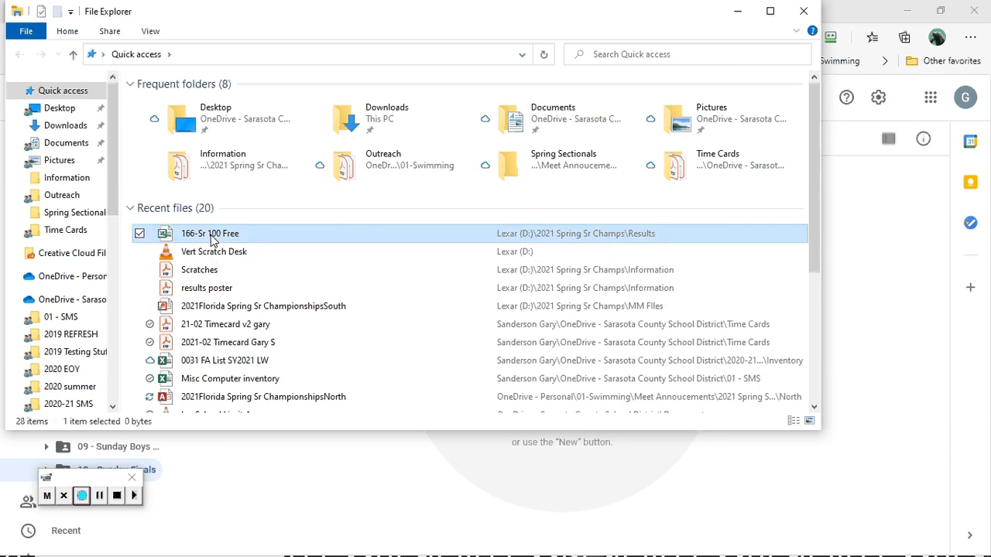
left_click_drag(212, 241, 532, 488)
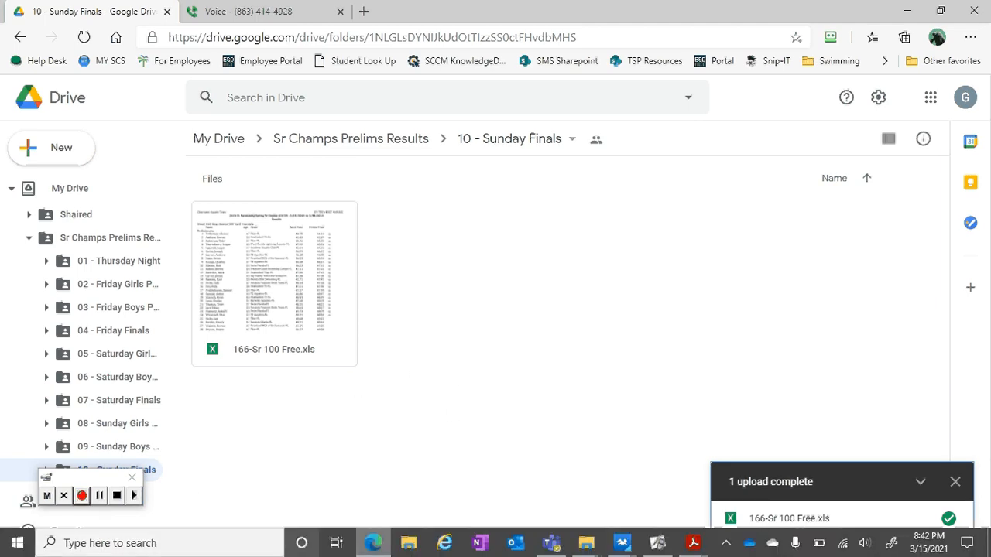
mouse_move(627, 548)
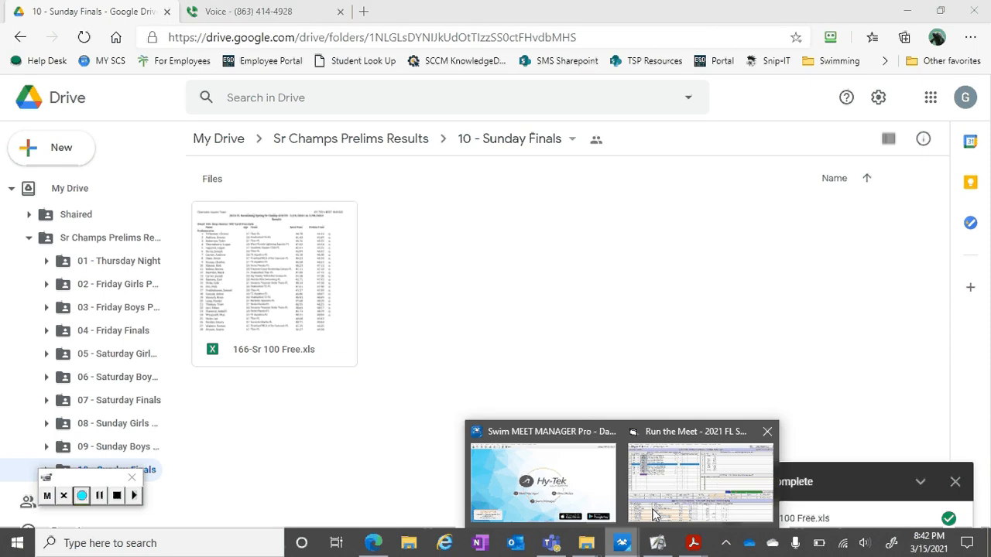
left_click(672, 492)
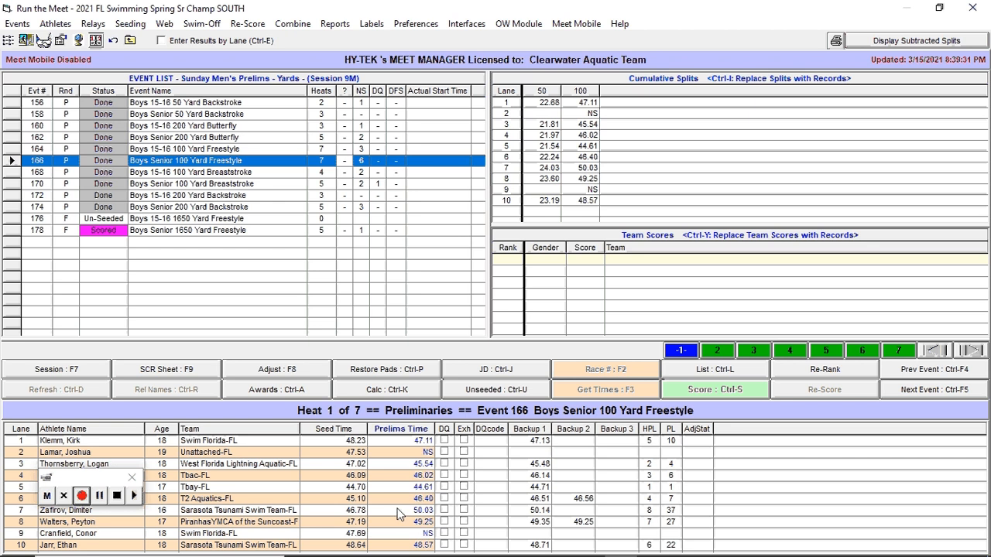
mouse_move(445, 551)
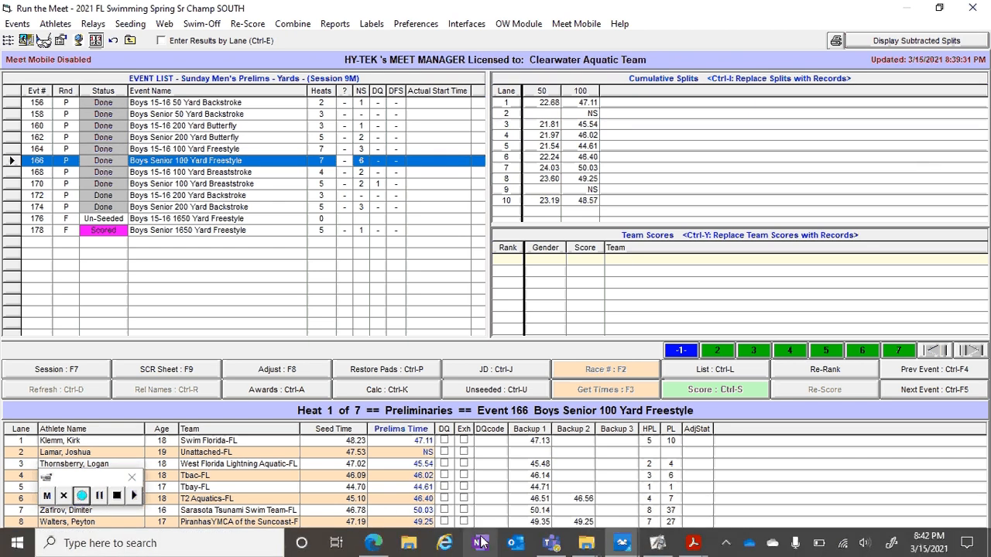
left_click(374, 544)
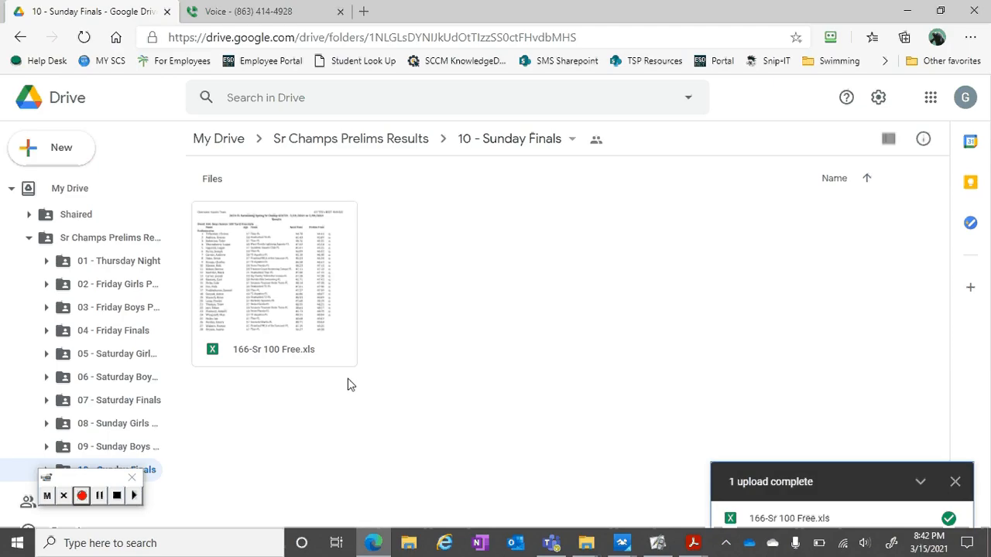
- Open the uploaded 166-Sr 100 Free.xls from the 10 - Sunday Finals folder in Google Sheets
double_click(301, 312)
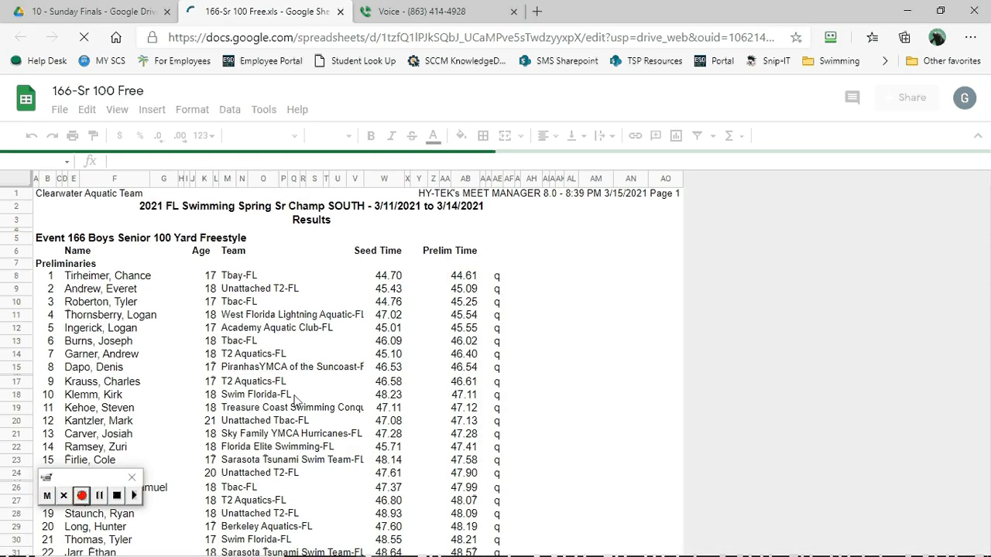
left_click(109, 316)
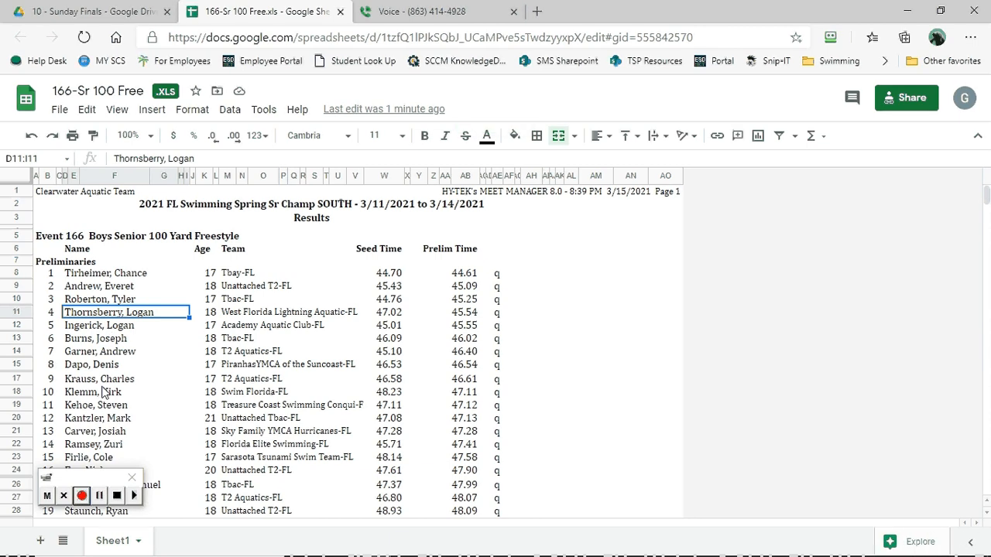
- Examine the event 166 preliminary rankings, checking which swimmers are marked as qualifiers and who ranks below them
scroll(103, 392, "down", 1)
scroll(103, 392, "down", 1)
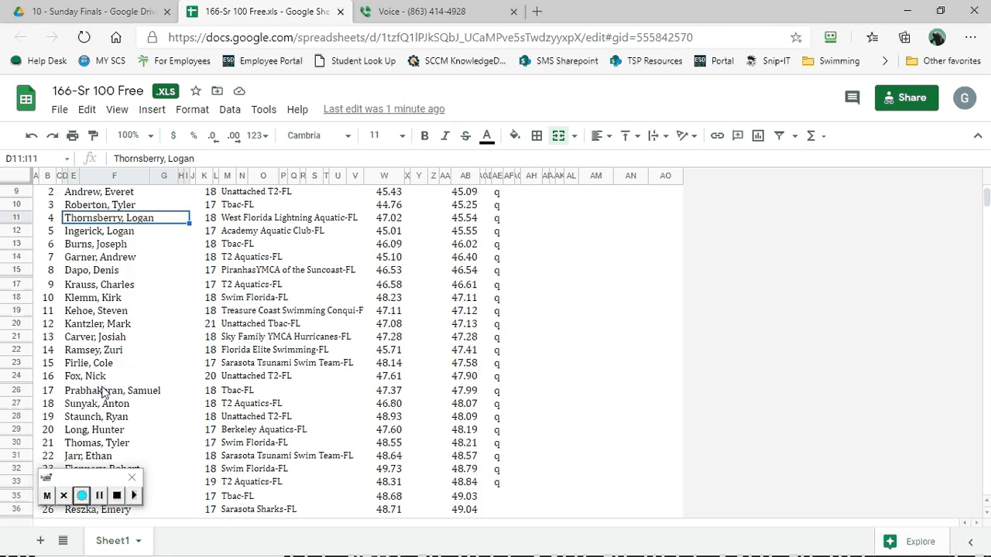
scroll(103, 393, "down", 1)
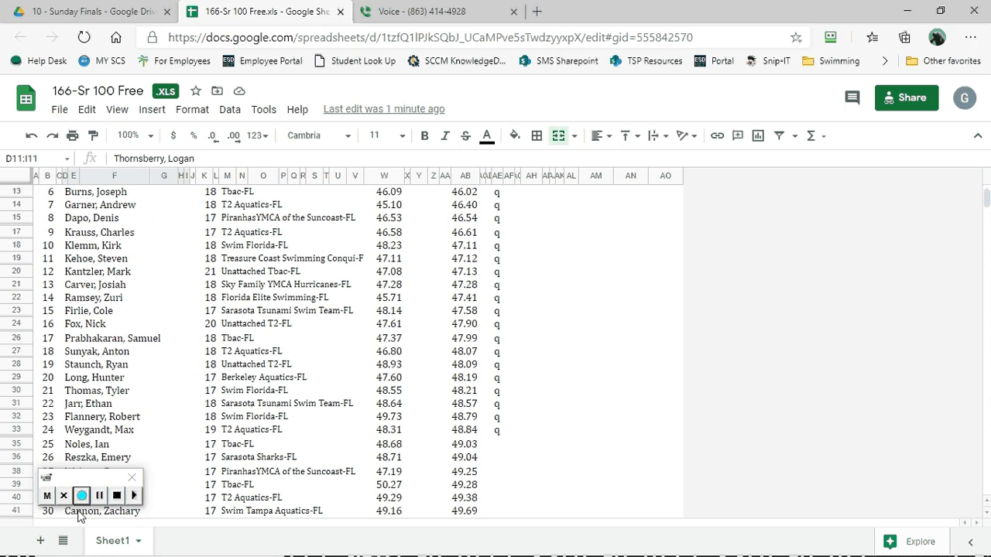
left_click(82, 496)
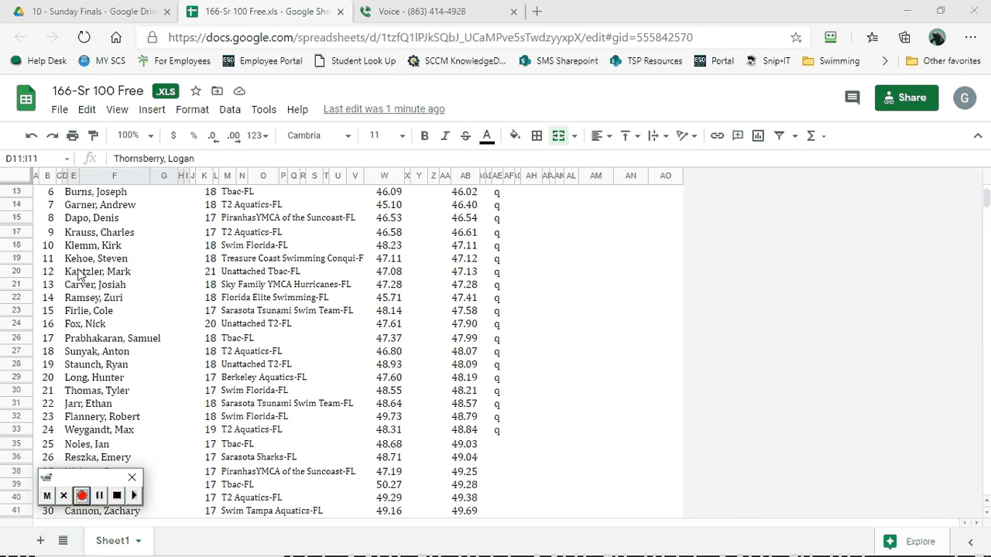
scroll(80, 275, "down", 1)
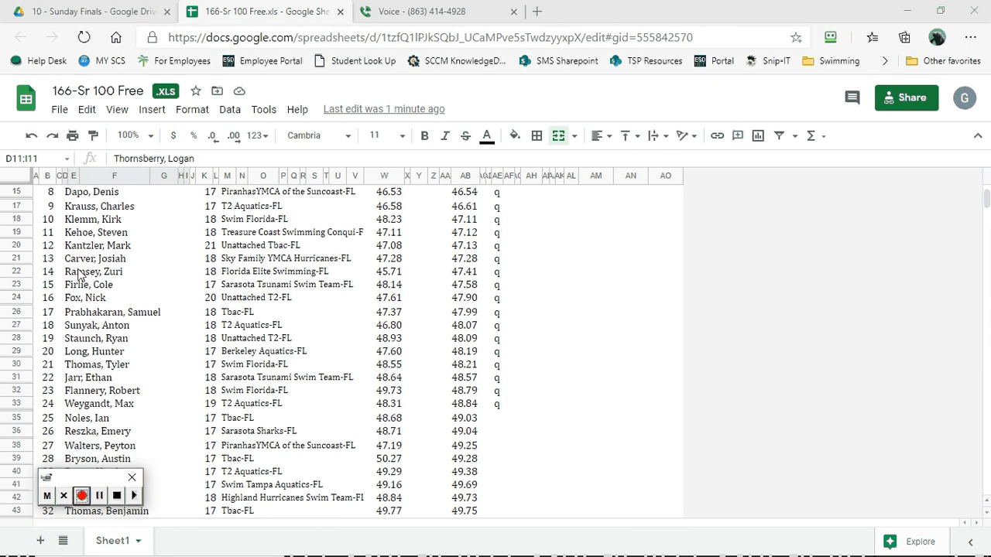
scroll(77, 275, "down", 5)
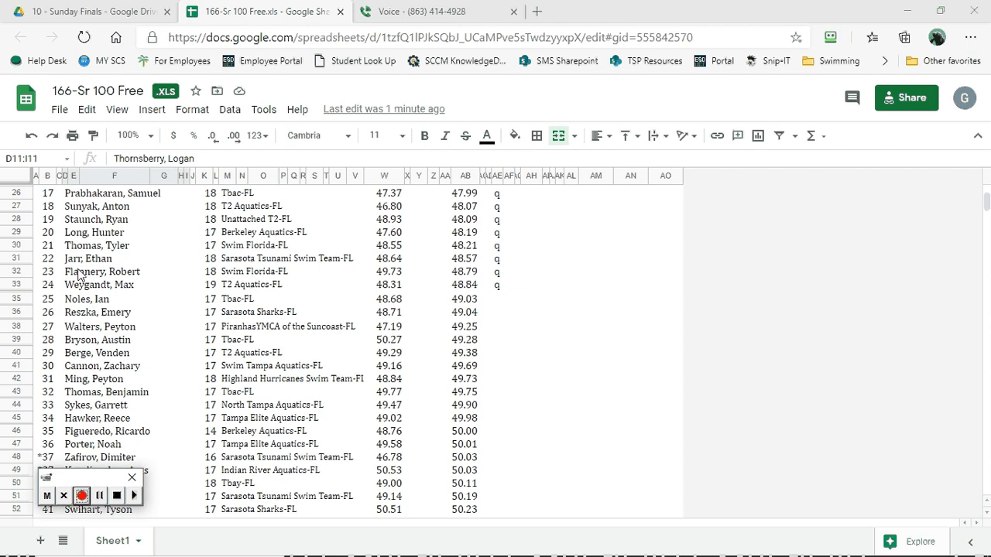
scroll(81, 275, "up", 2)
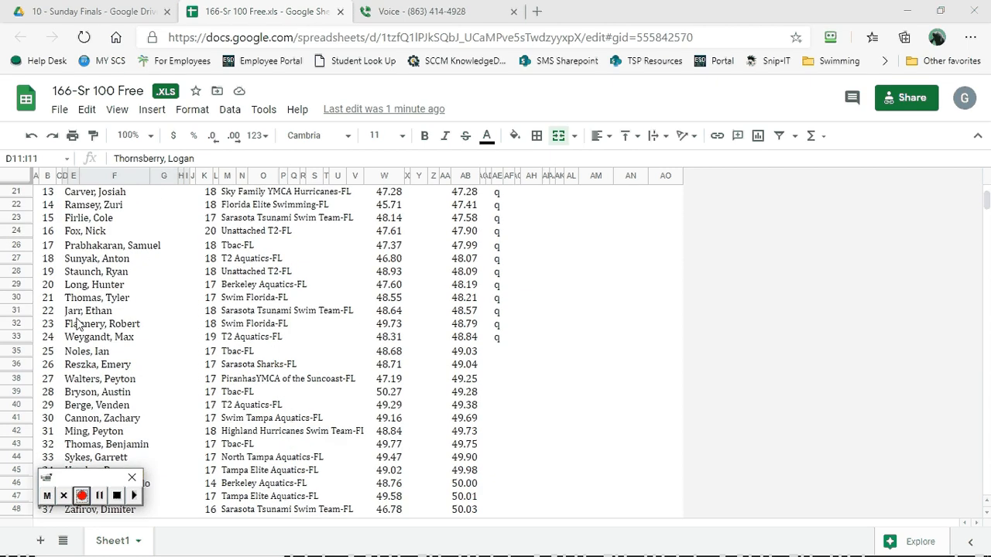
scroll(77, 323, "up", 6)
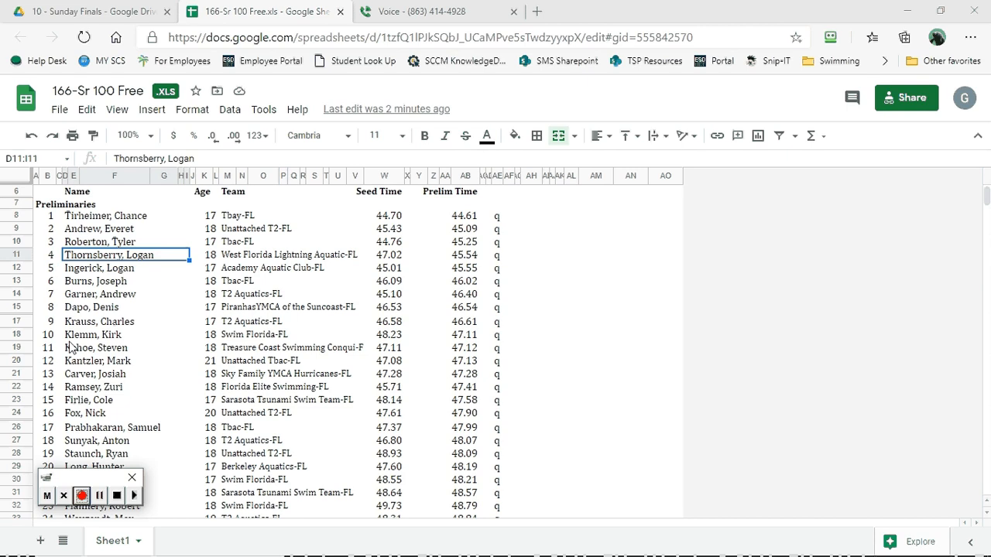
scroll(71, 416, "down", 2)
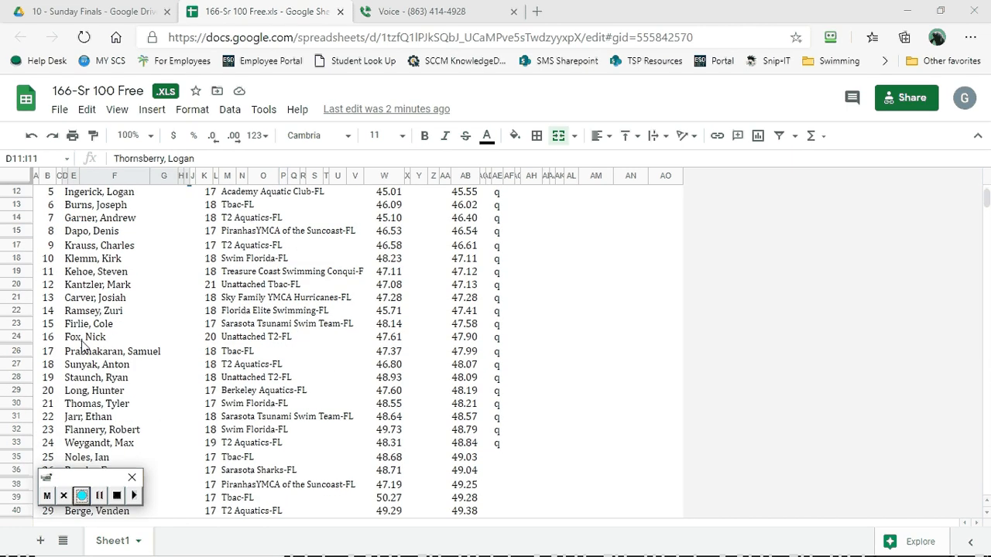
scroll(91, 397, "down", 3)
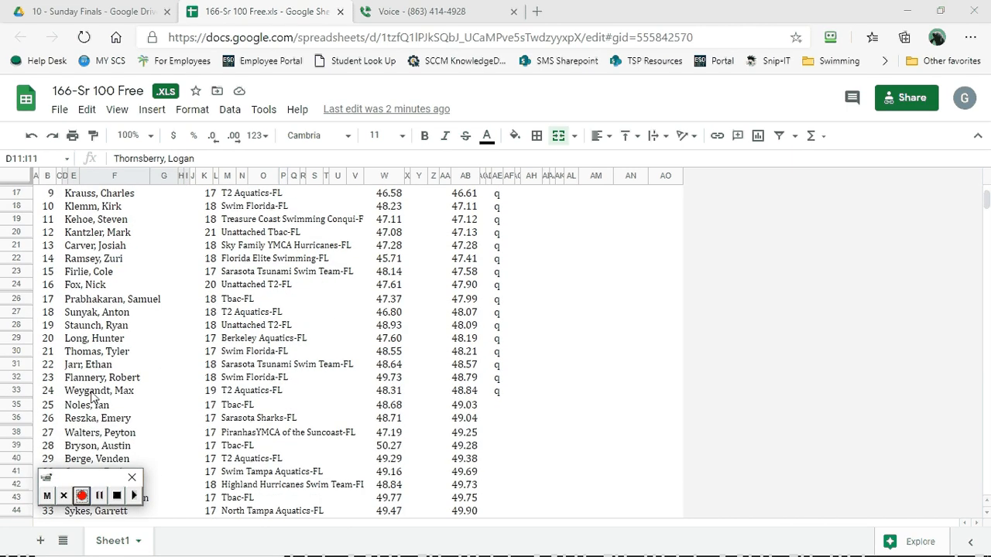
- Apply strikethrough to the 31st-place swimmer's entry in A42:AC42 and accept saving the file as .XLSX
scroll(91, 397, "down", 2)
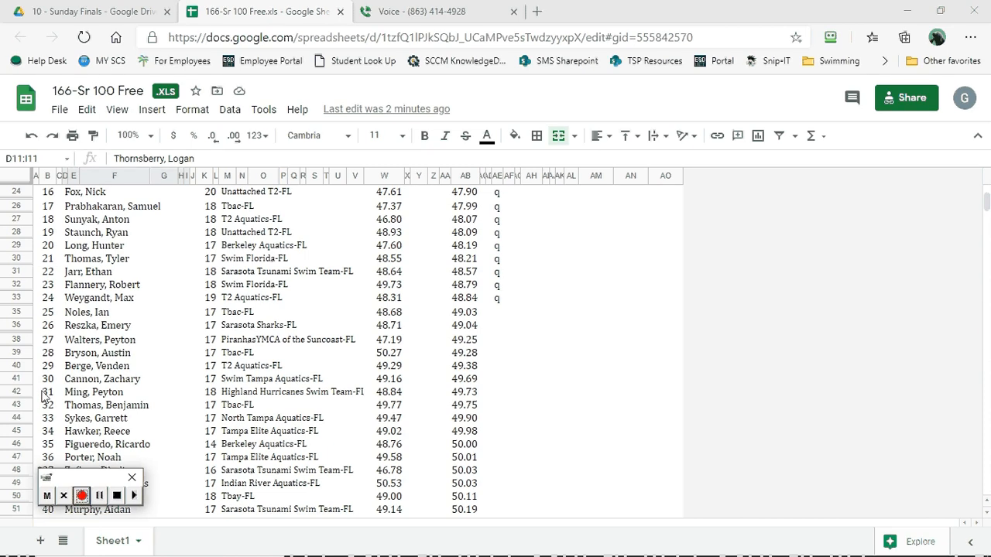
left_click_drag(44, 395, 483, 395)
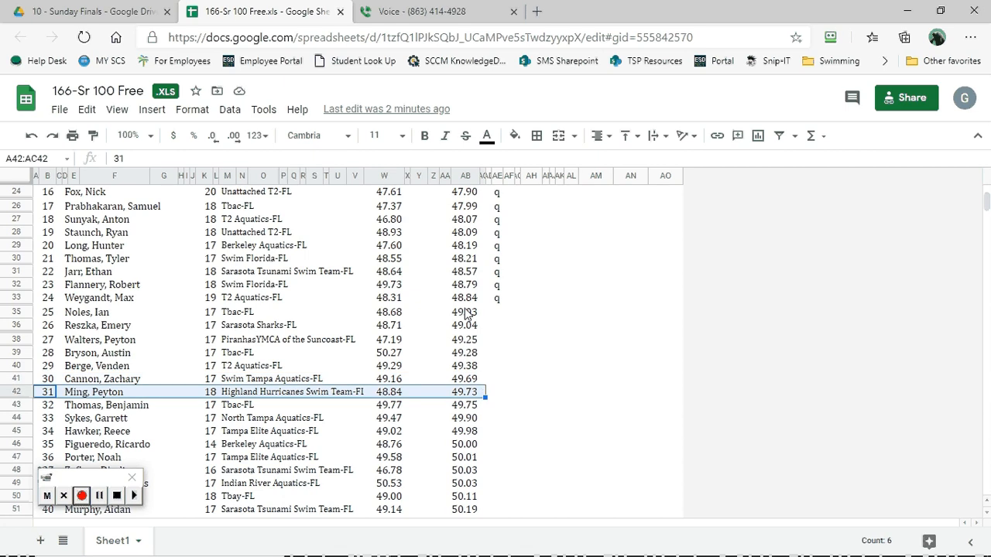
left_click(467, 145)
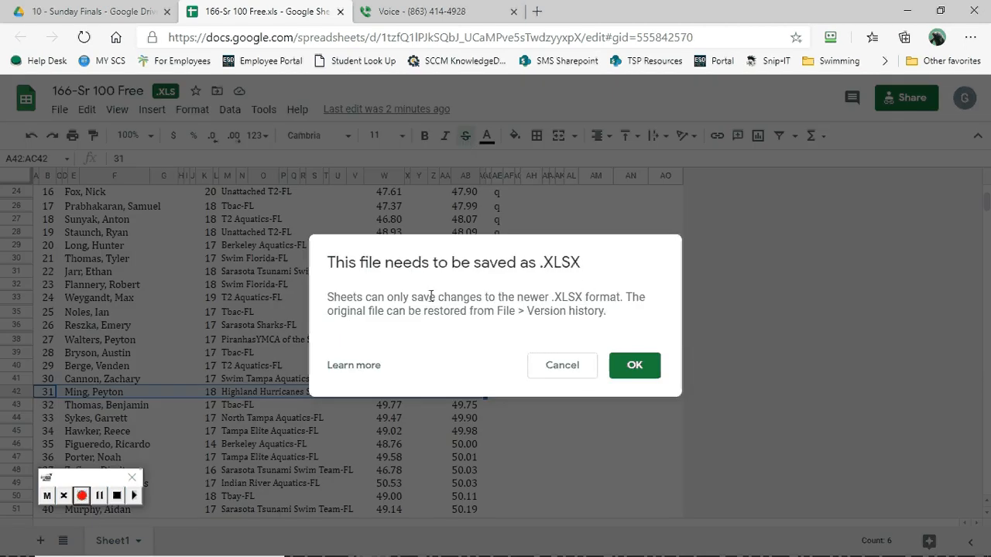
left_click(637, 367)
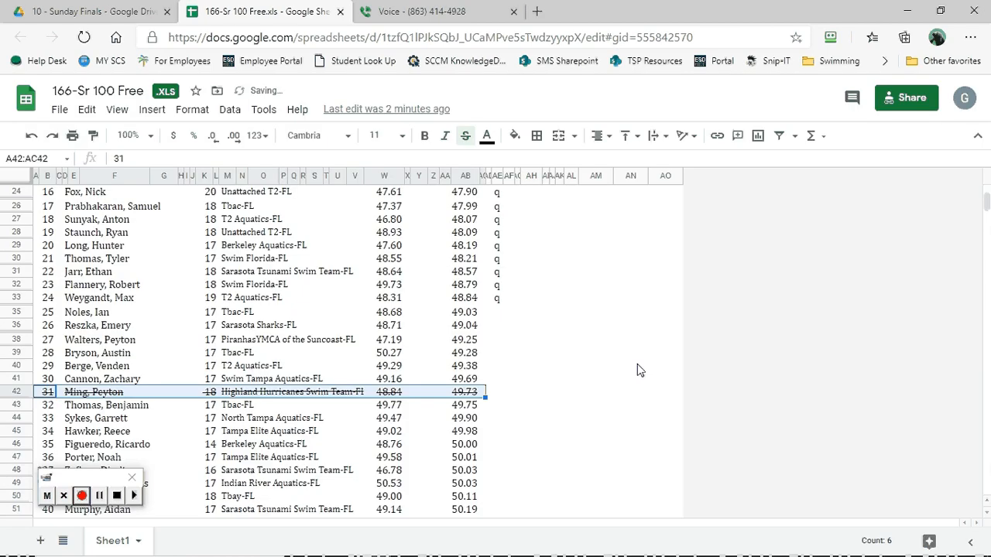
- Fill the 31st-place swimmer's struck-through entry in A42:AC42 with yellow
left_click(514, 138)
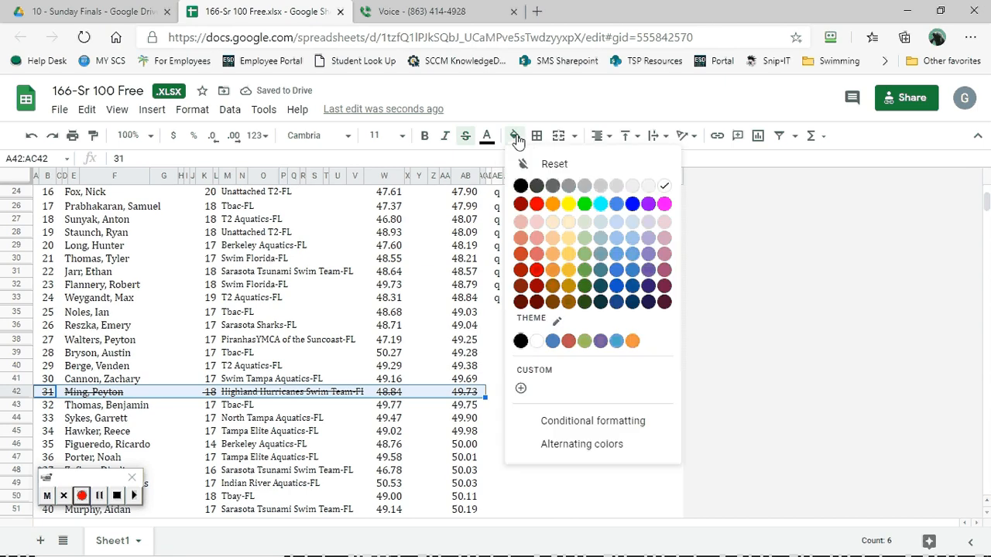
left_click(571, 205)
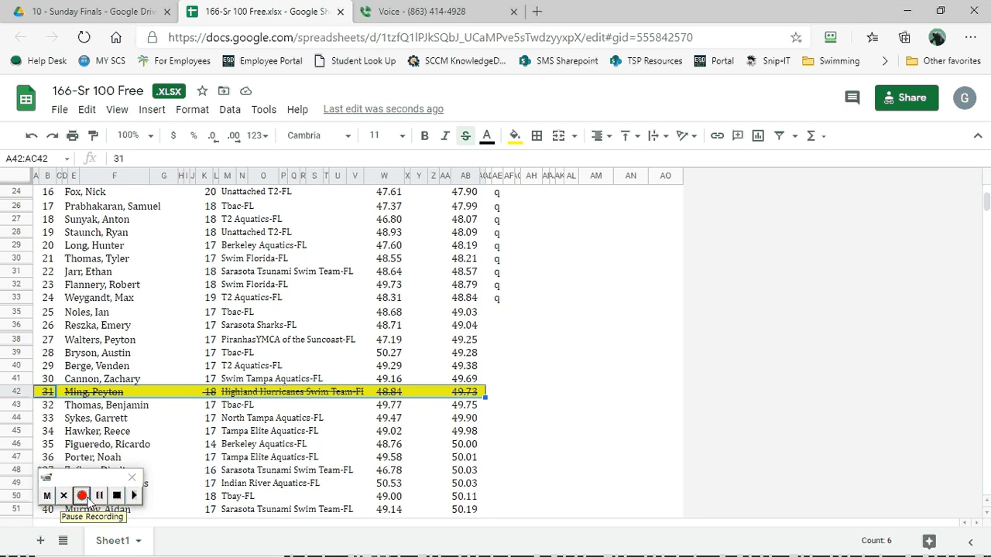
left_click(81, 501)
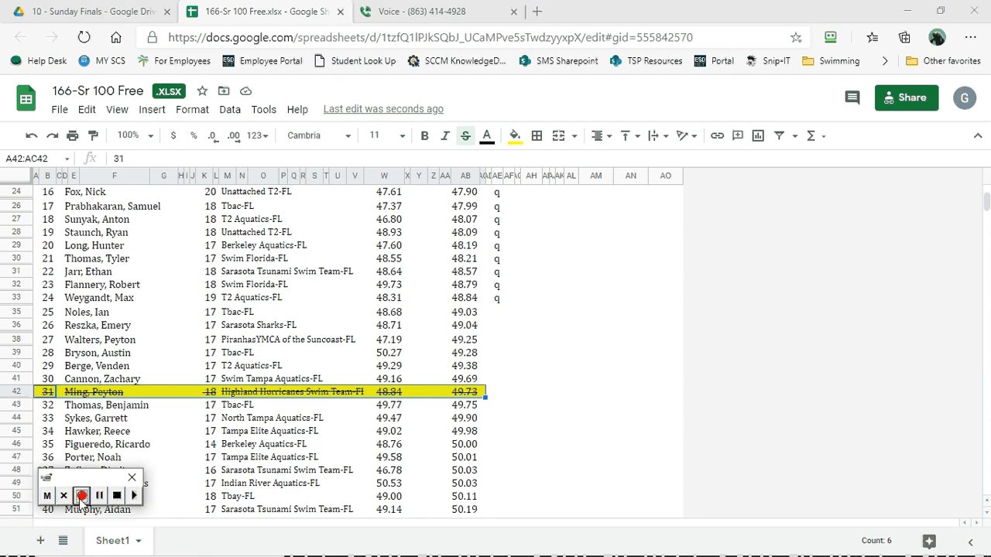
left_click(116, 116)
left_click(117, 118)
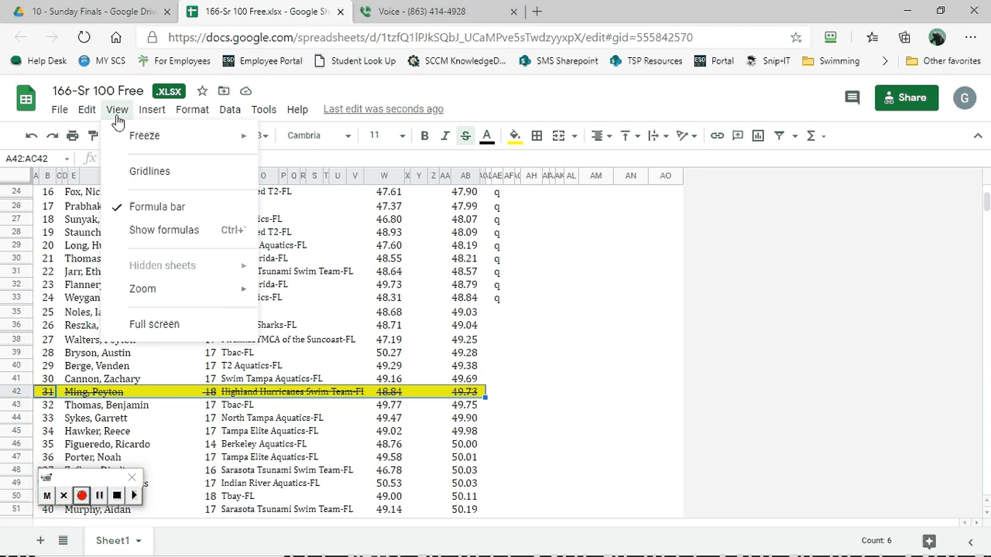
left_click(117, 117)
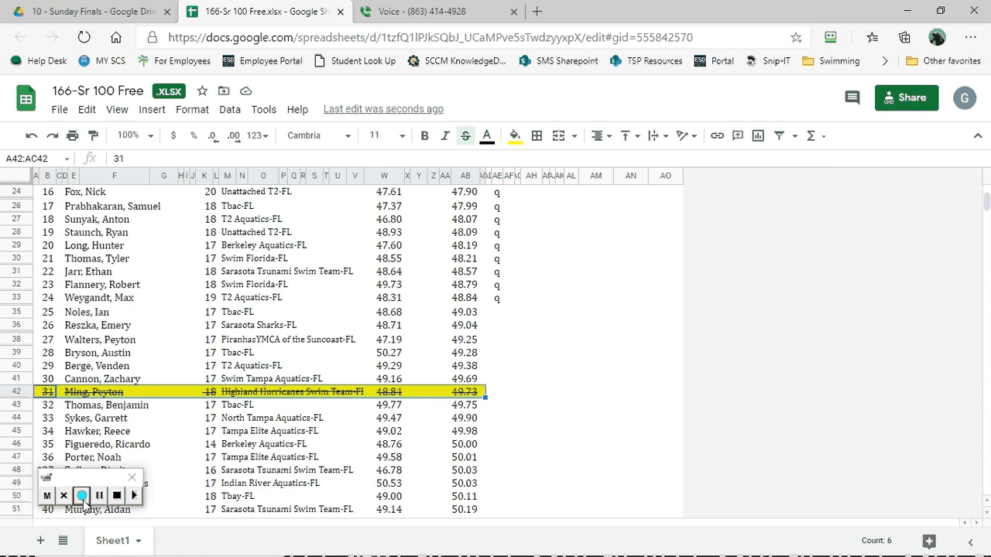
left_click(83, 495)
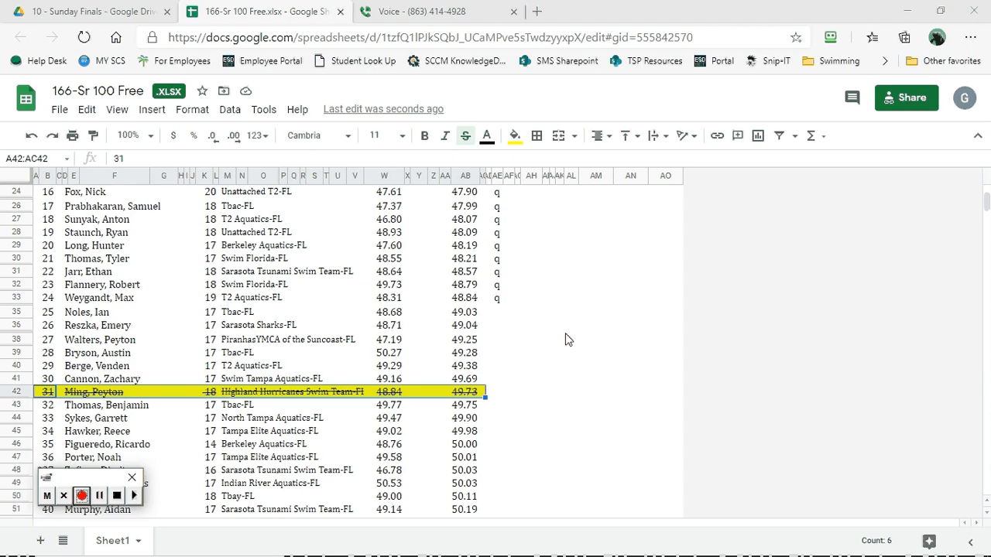
- Examine the event 166 preliminary rankings from first place down to the scratched 31st-place entry, noting where the qualifiers end
scroll(562, 302, "up", 2)
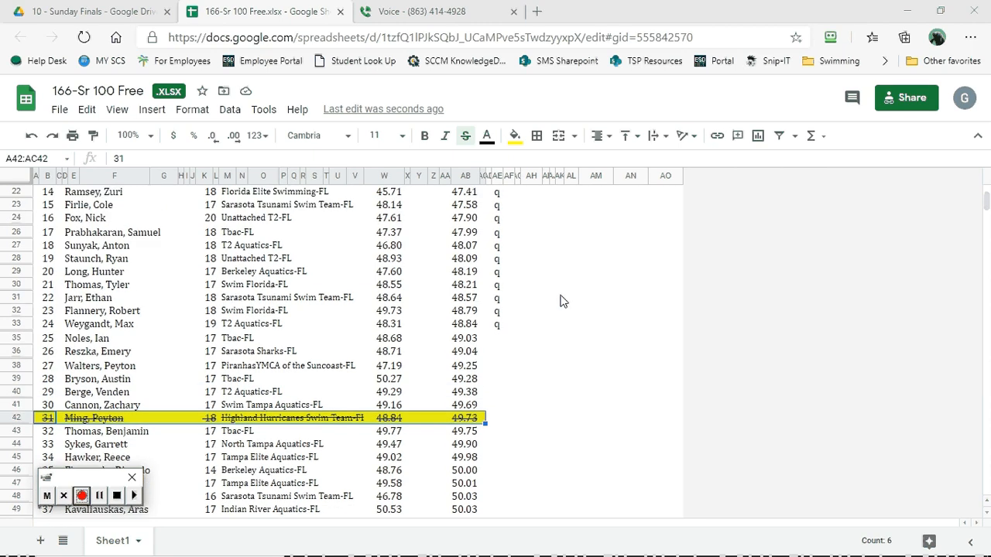
scroll(562, 302, "up", 6)
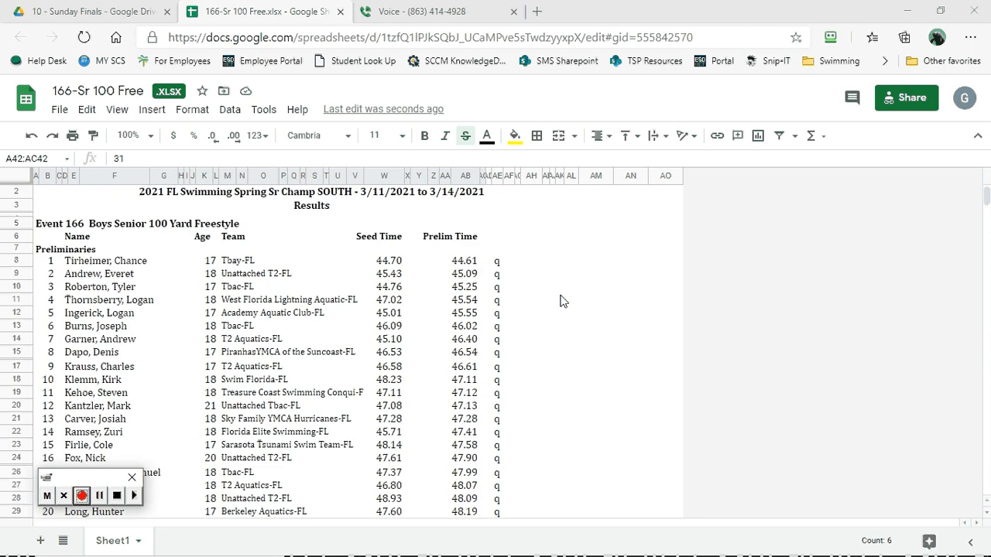
scroll(562, 302, "up", 1)
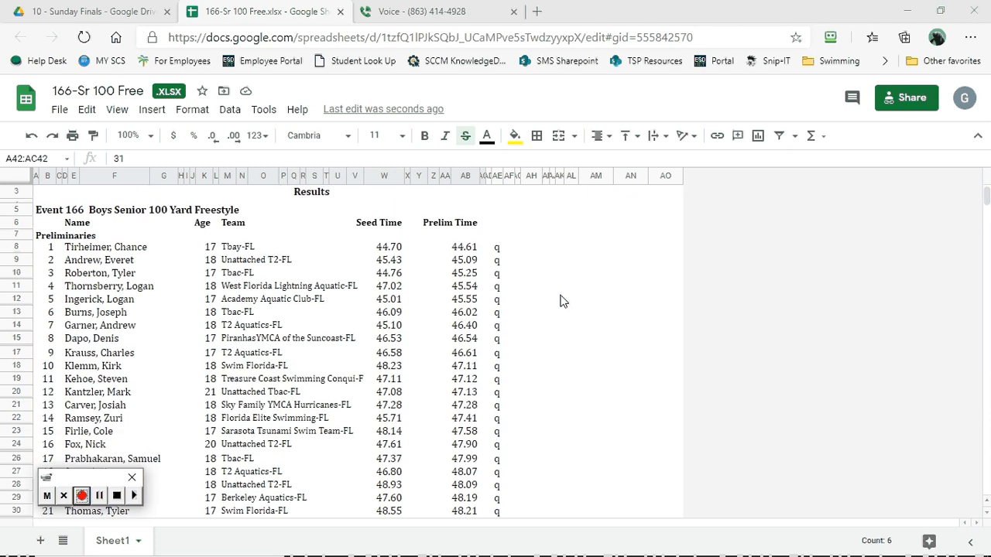
scroll(563, 301, "down", 3)
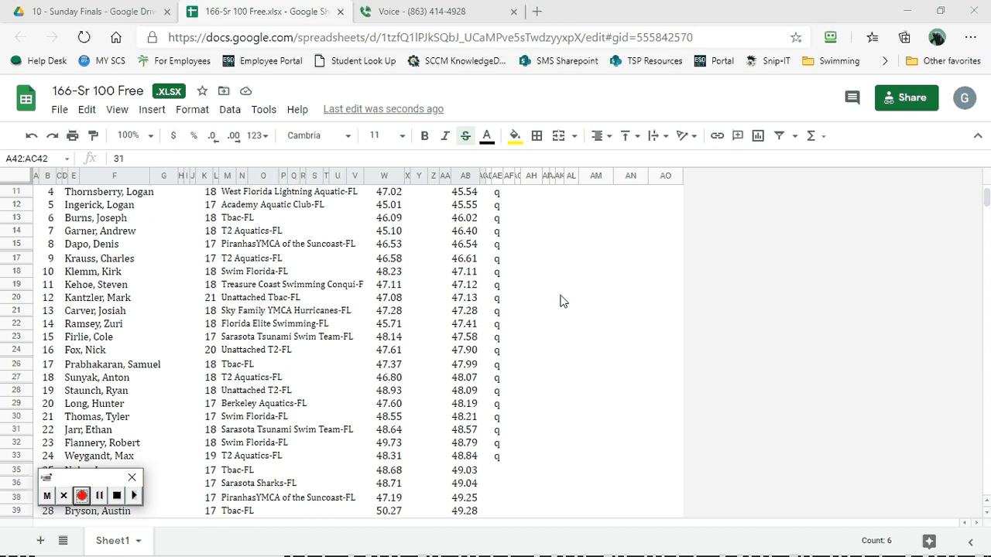
scroll(563, 301, "down", 1)
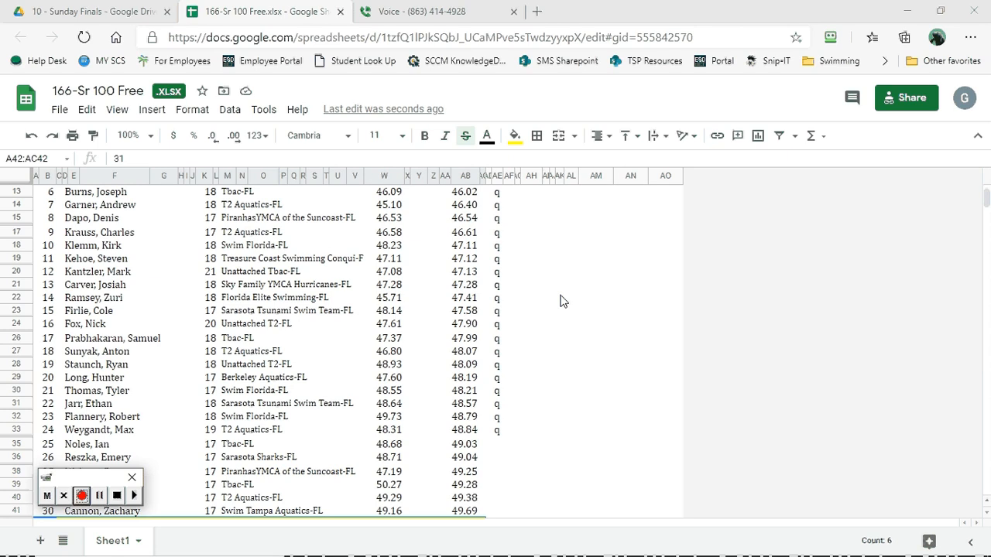
scroll(563, 301, "down", 2)
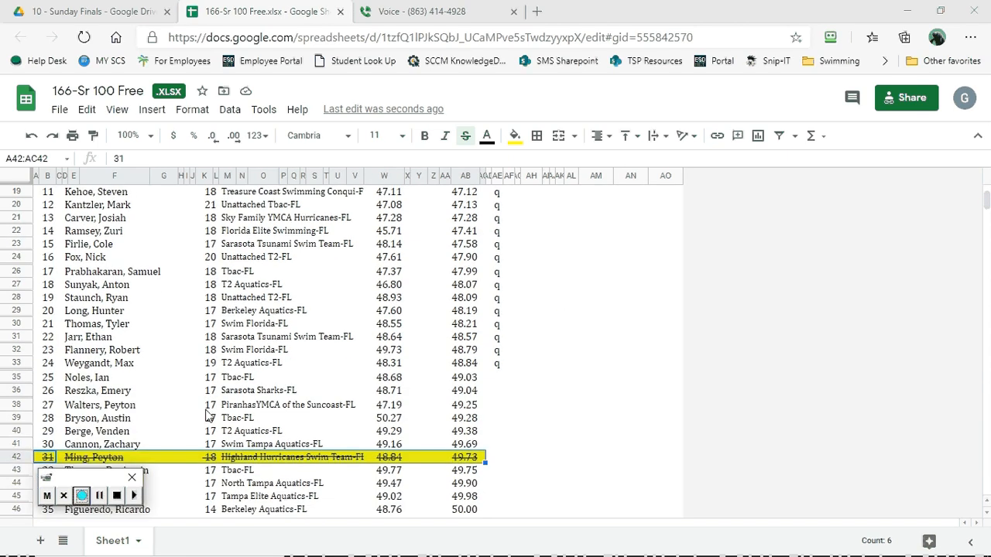
left_click(353, 379)
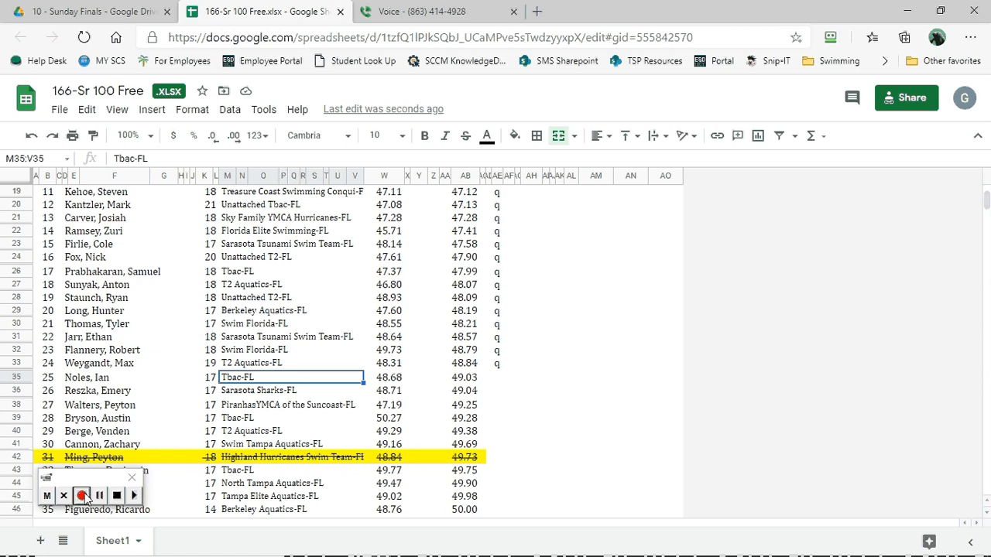
- Mark the 6th-place swimmer as scratched by applying strikethrough and a yellow fill to A13:AH13
scroll(155, 401, "up", 3)
scroll(155, 401, "up", 3)
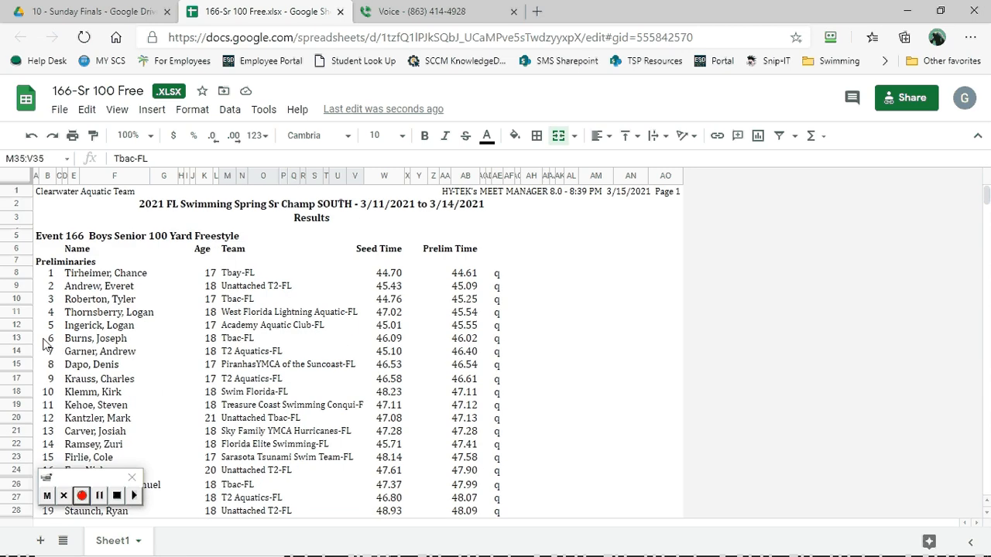
left_click_drag(48, 341, 538, 343)
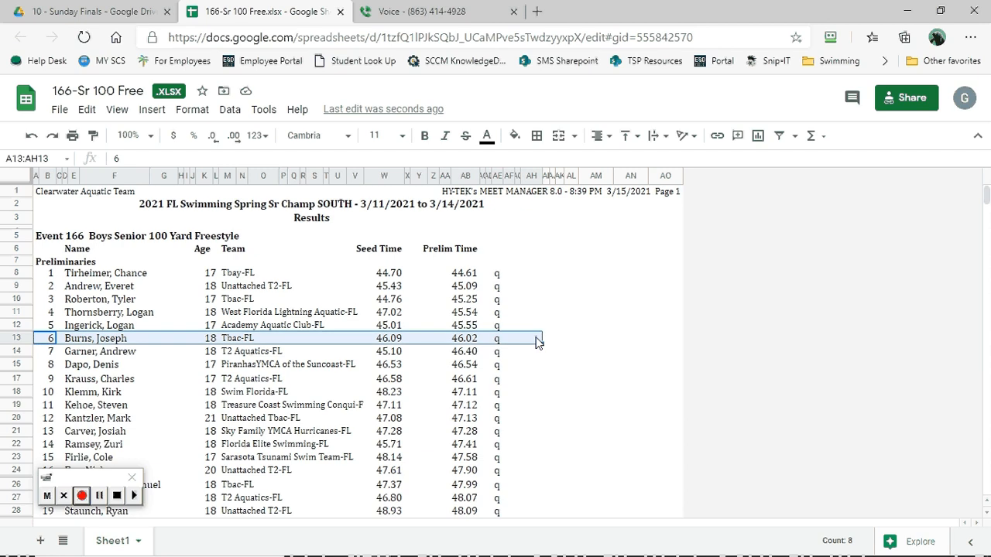
left_click(465, 137)
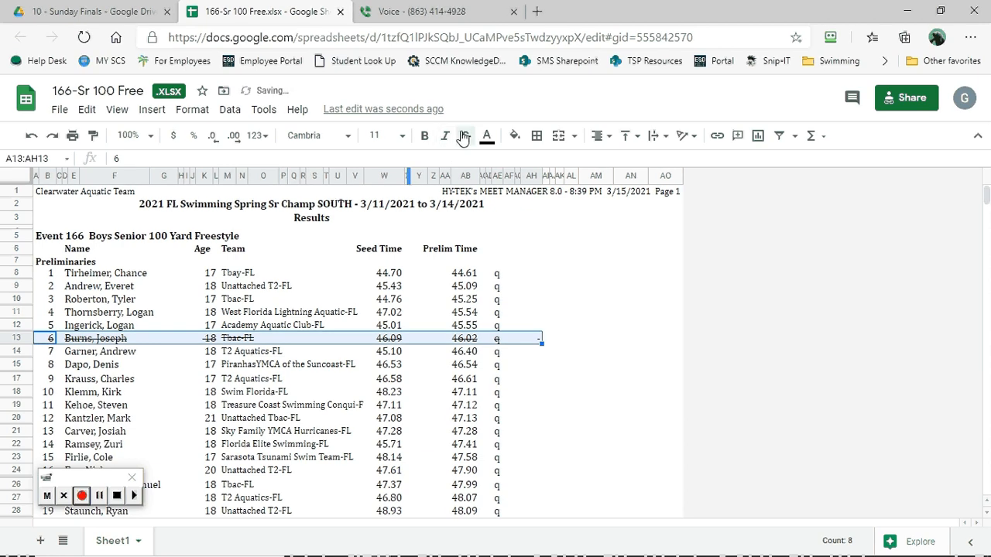
left_click(514, 137)
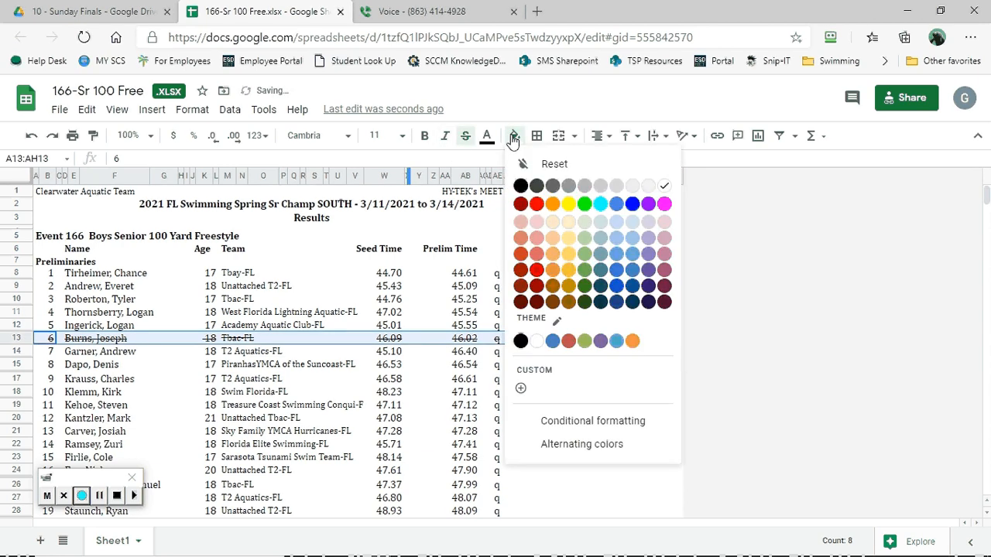
left_click(569, 204)
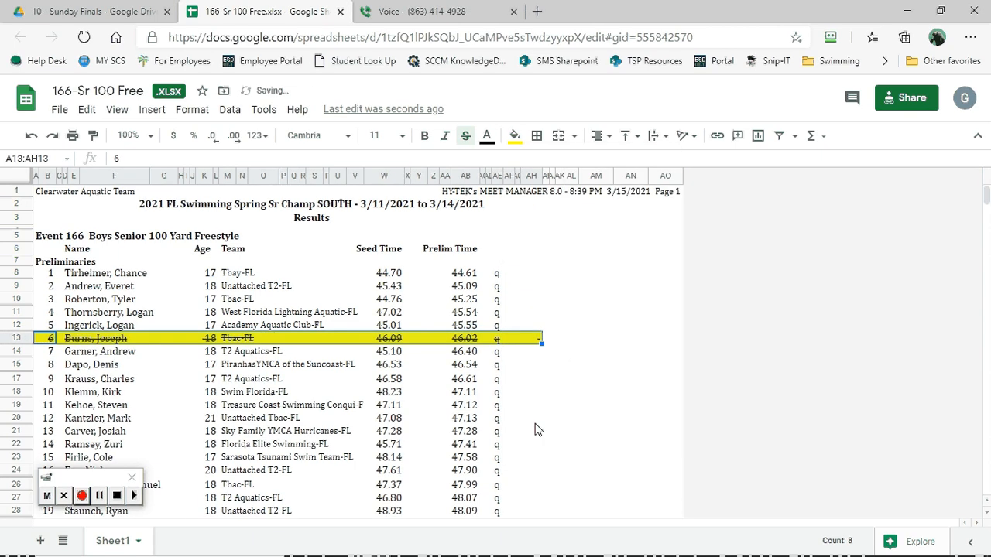
scroll(564, 358, "down", 1)
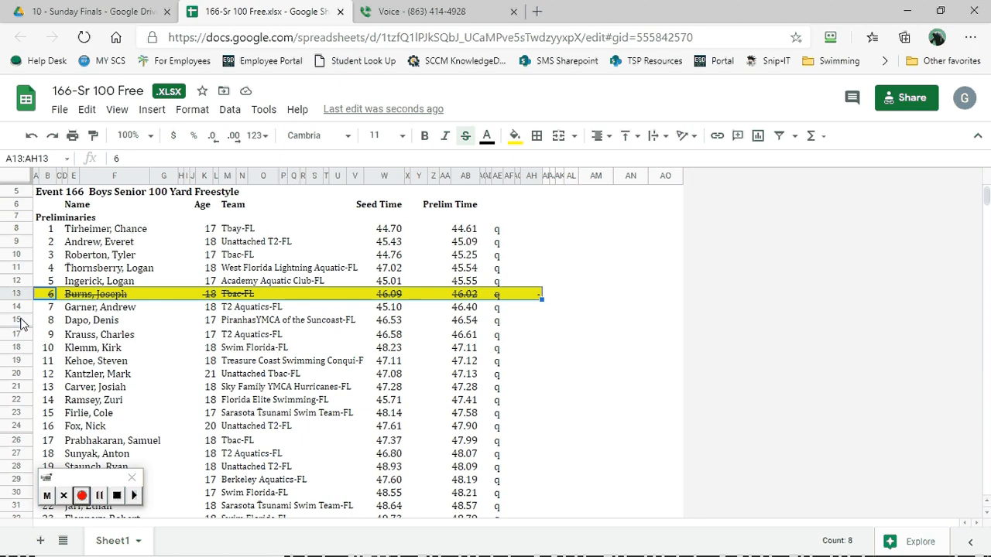
left_click_drag(40, 320, 509, 318)
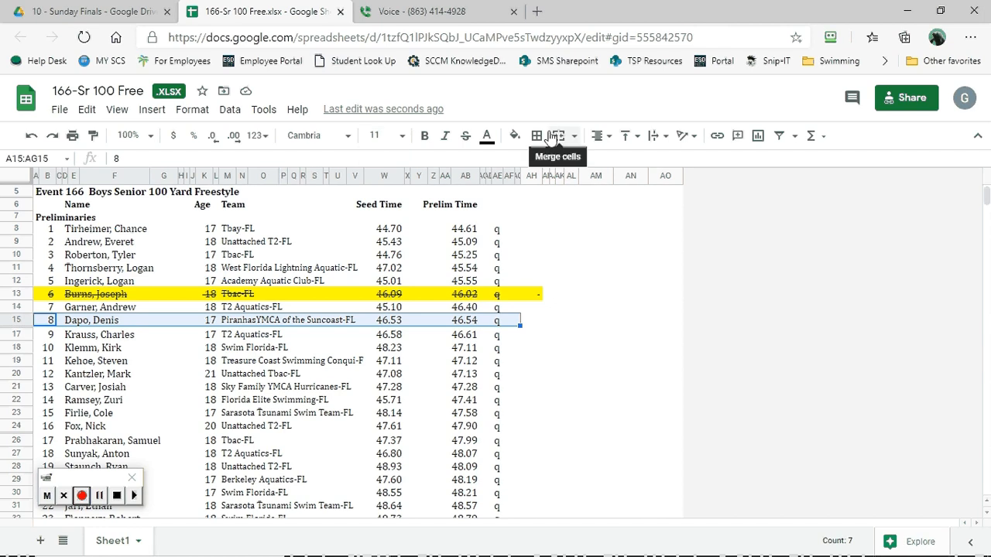
left_click(193, 110)
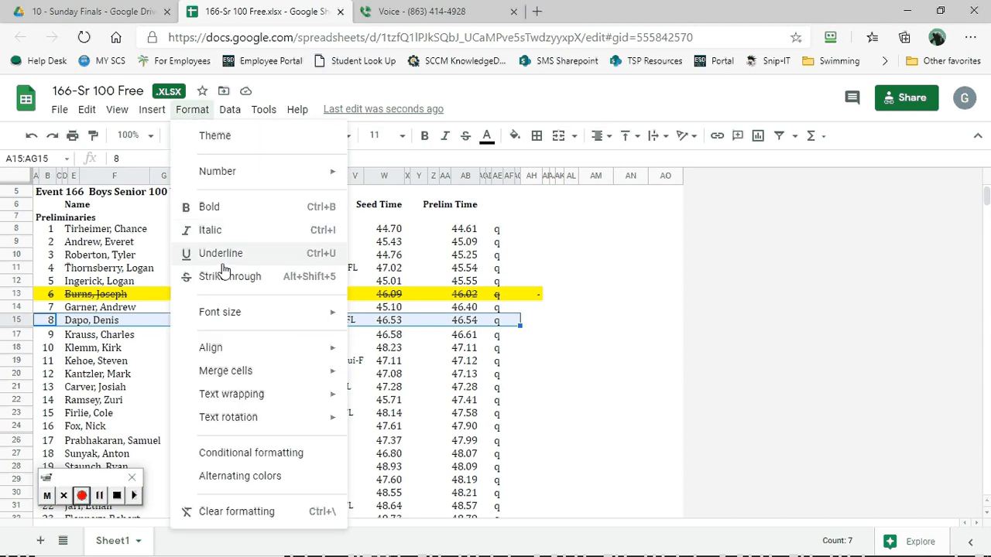
mouse_move(236, 418)
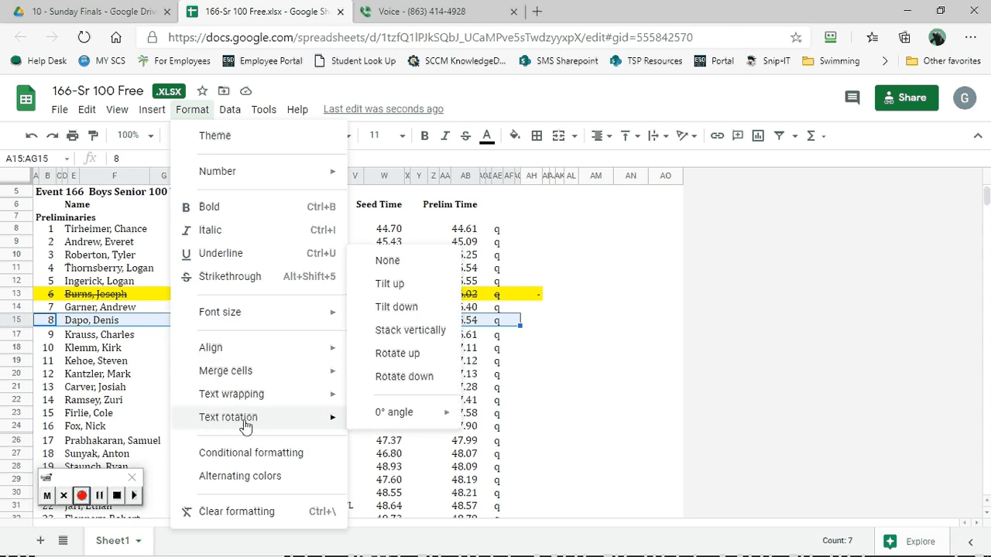
left_click(664, 321)
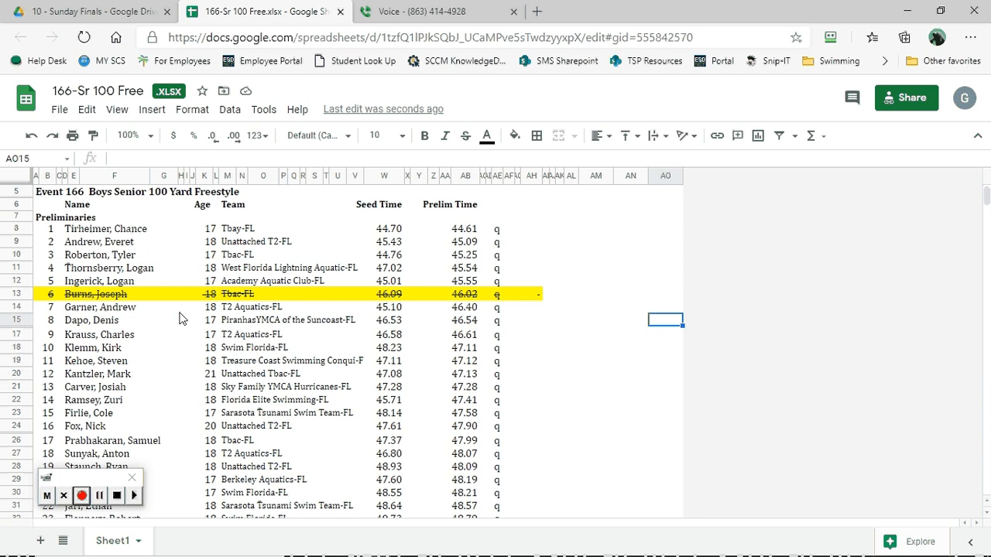
- Add a bottom border under the 8th-place swimmer's entry in A15:AH15
left_click_drag(51, 325, 536, 324)
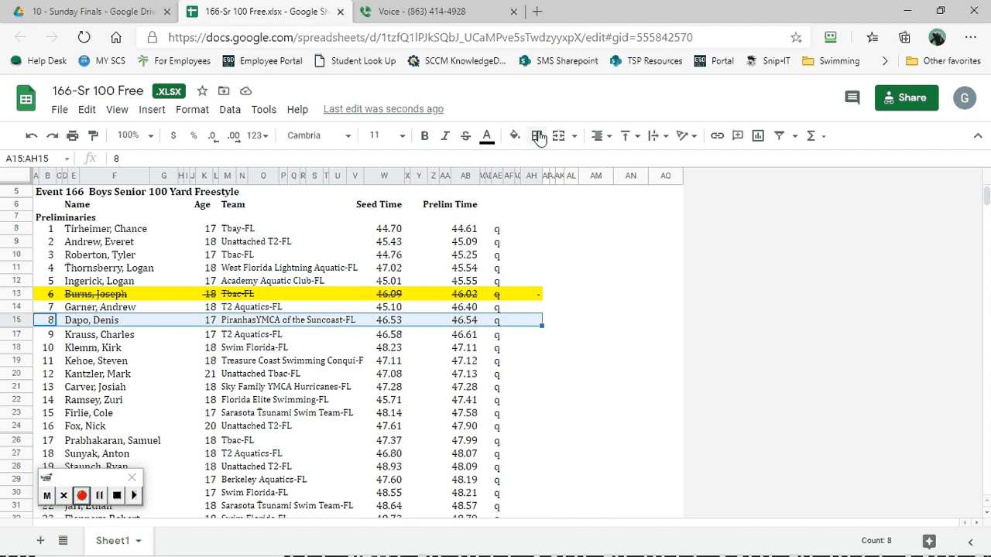
left_click(536, 136)
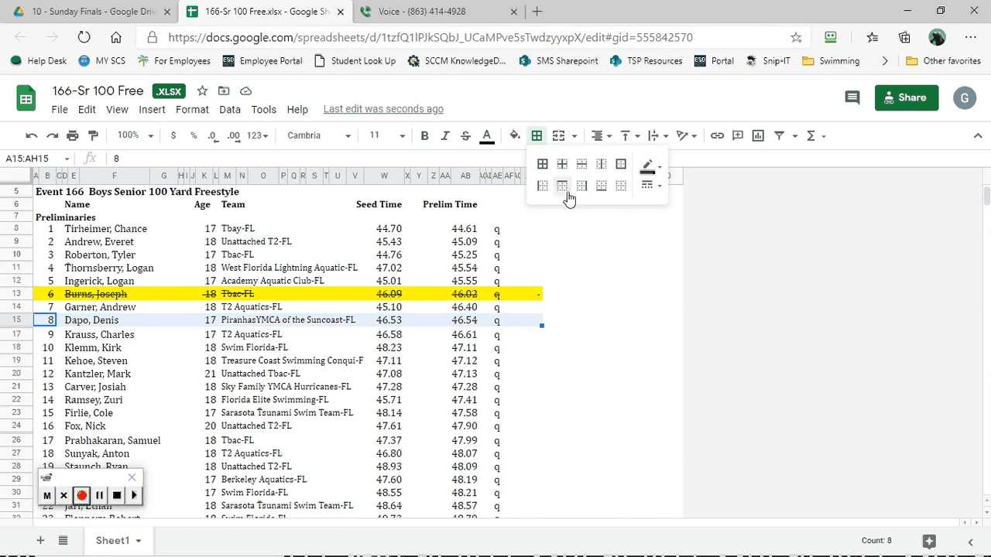
left_click(601, 187)
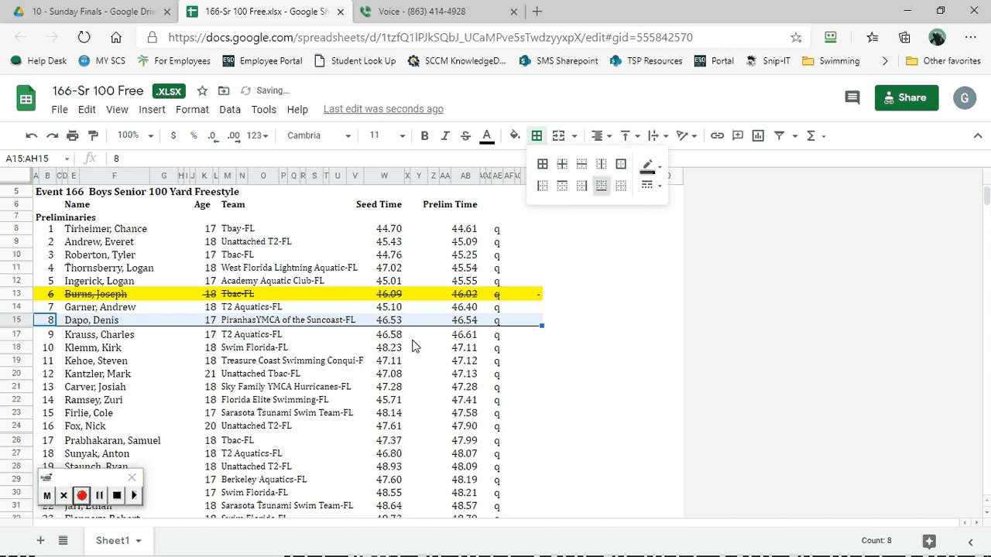
- Add a bottom border under the 16th-place swimmer's entry in A24:AG24
scroll(228, 409, "down", 1)
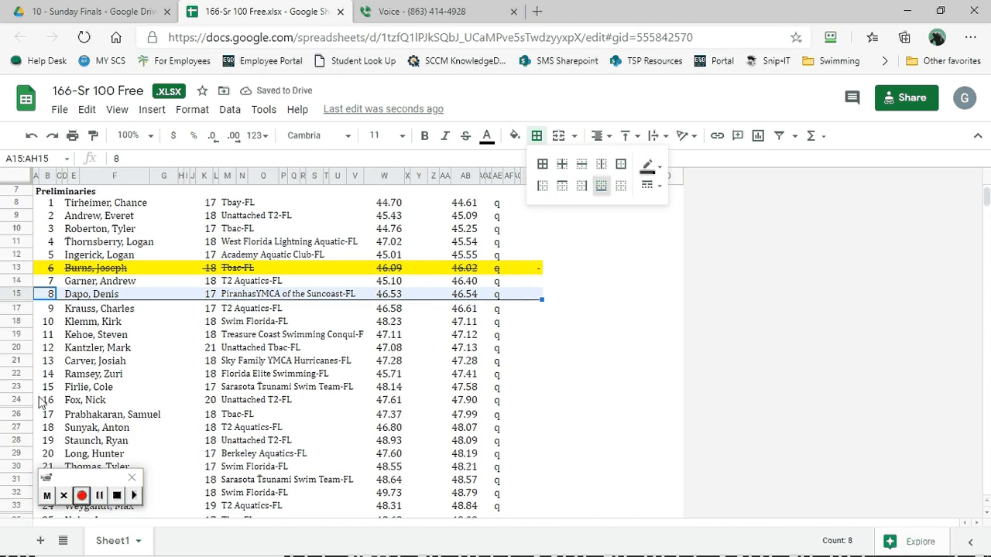
left_click_drag(40, 402, 518, 404)
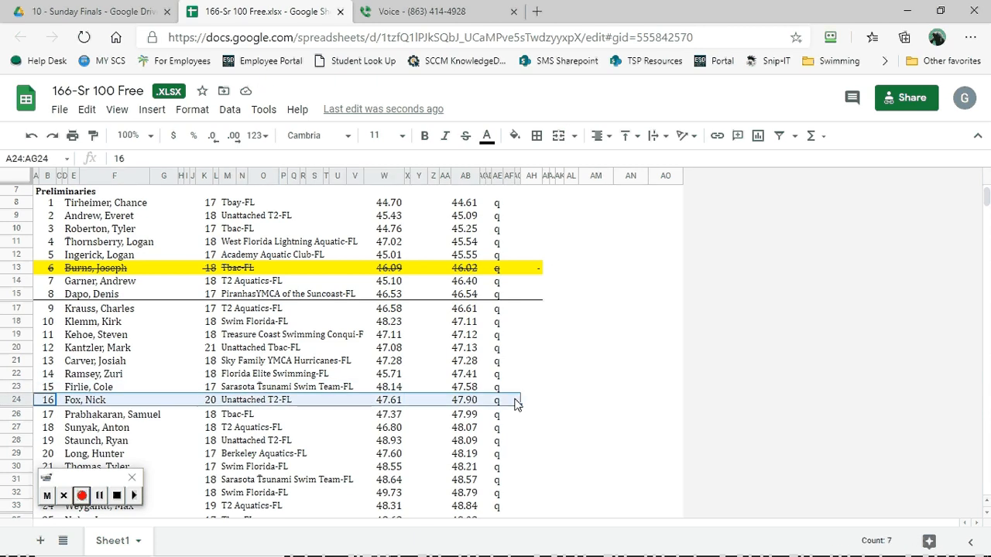
left_click(537, 135)
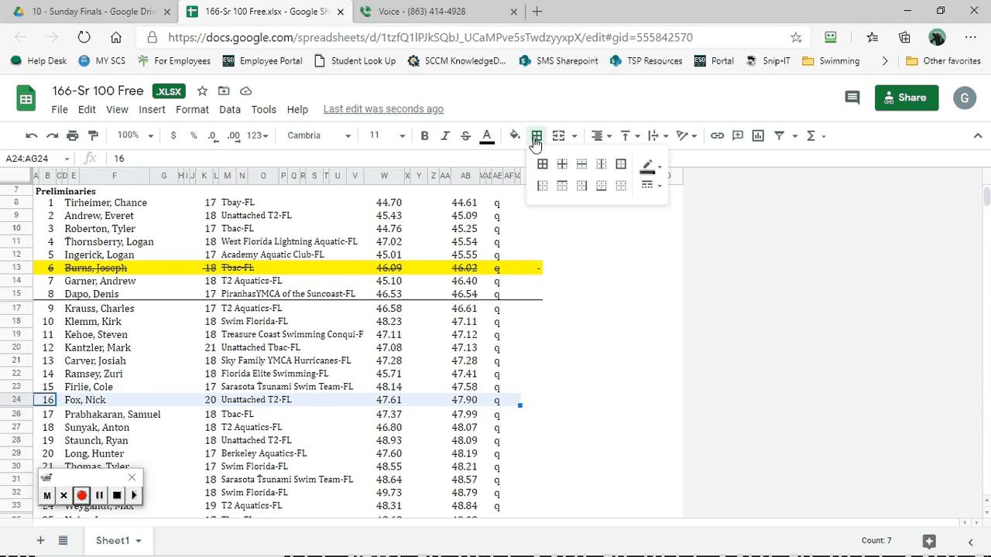
left_click(601, 186)
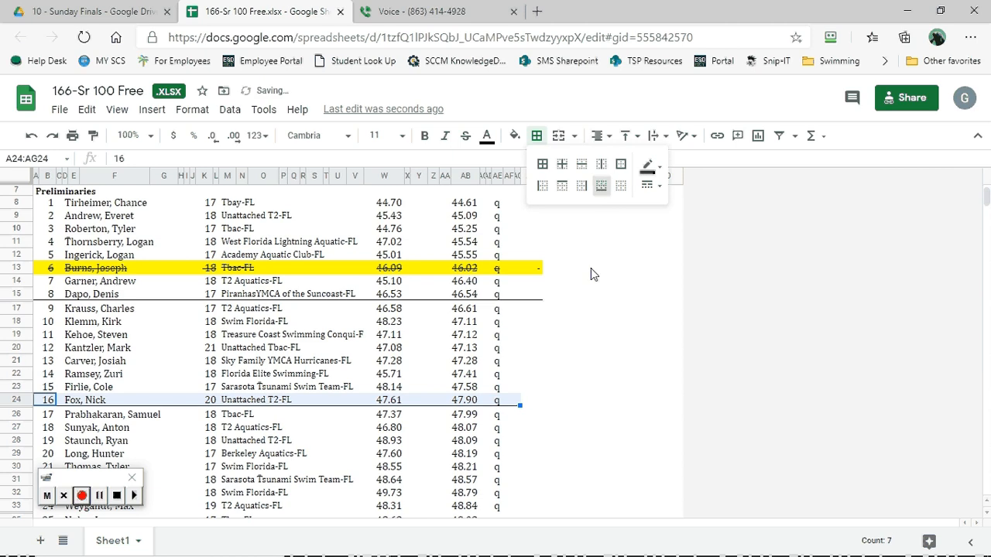
- Add a bottom border under the 25th-place swimmer's entry in A35:AH35
scroll(593, 271, "down", 1)
scroll(591, 271, "down", 2)
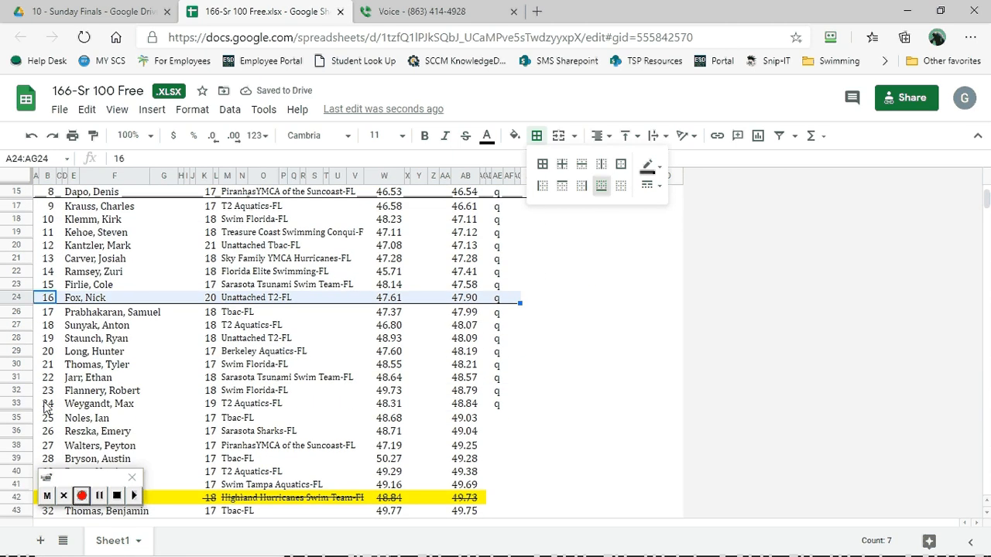
left_click_drag(44, 408, 515, 405)
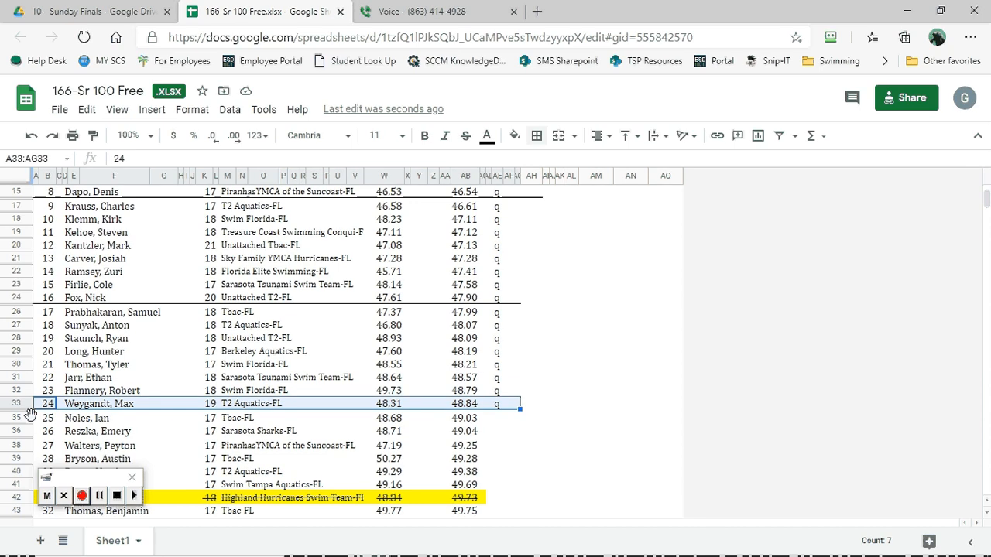
left_click_drag(37, 423, 535, 420)
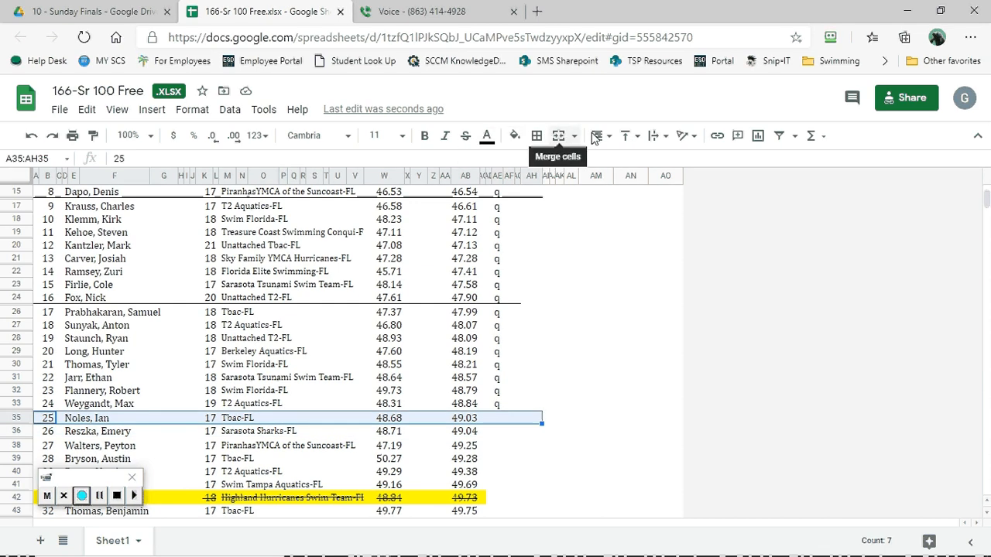
left_click(535, 139)
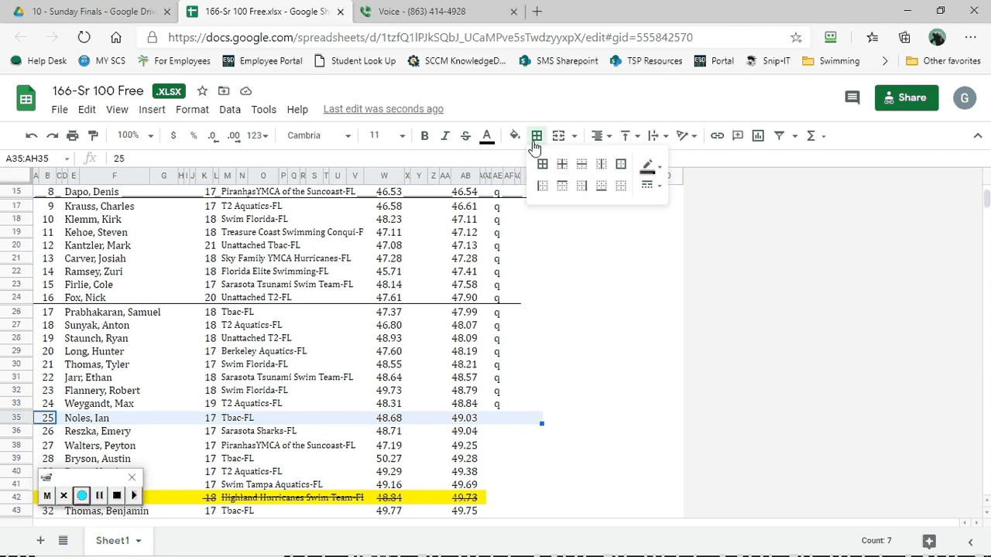
left_click(601, 185)
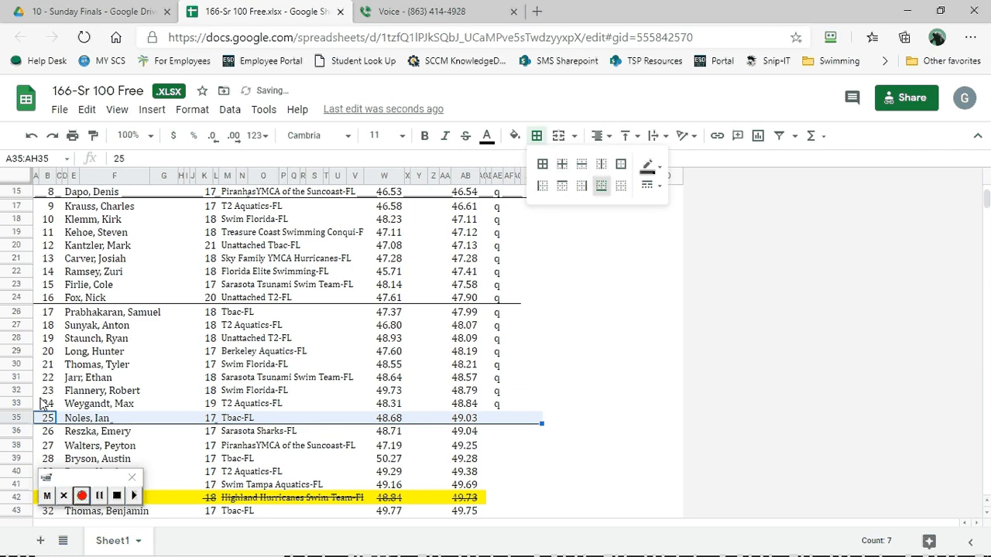
- Mark the 24th-place swimmer as scratched by applying strikethrough and a yellow fill to A33:AG33
left_click_drag(45, 407, 518, 404)
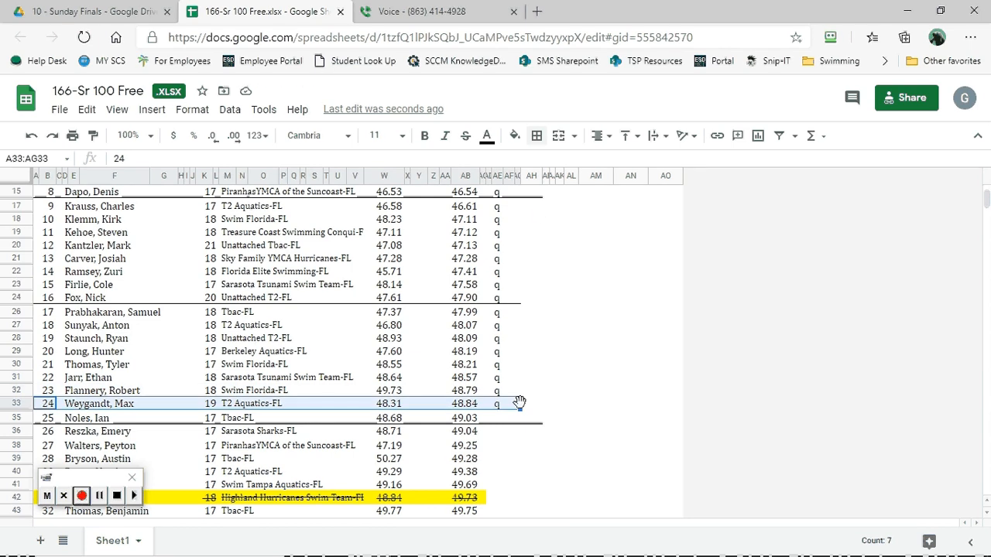
left_click(466, 135)
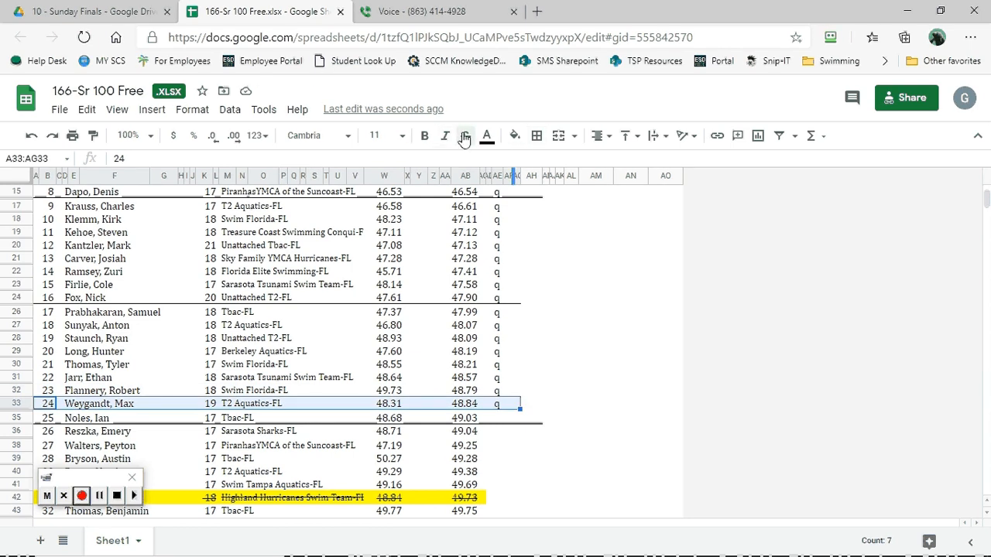
left_click(514, 136)
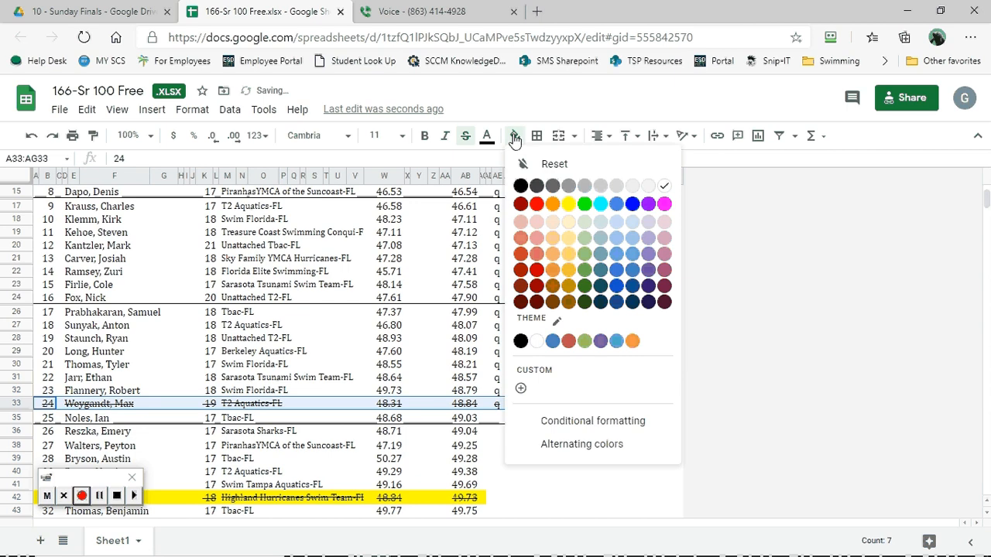
left_click(569, 203)
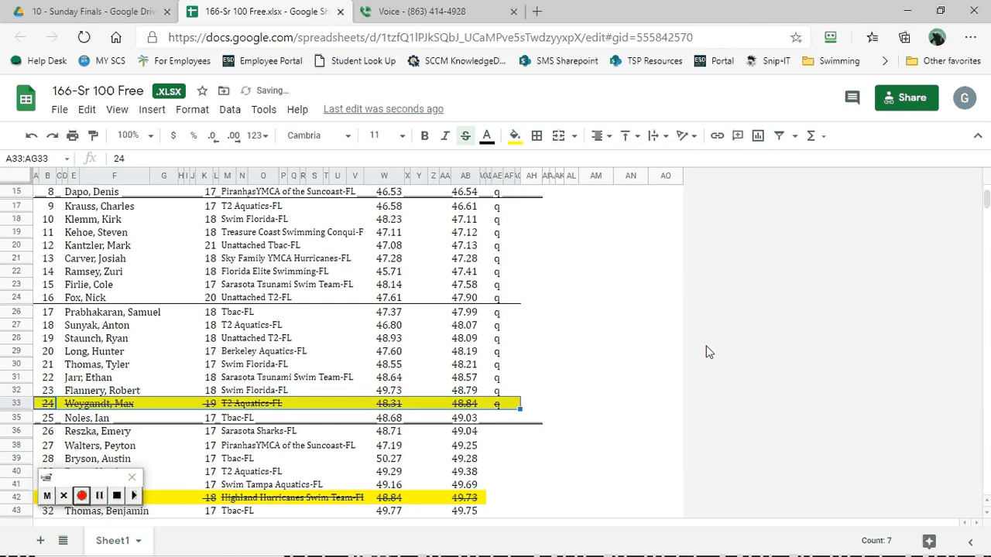
- Add a bottom border under the 27th-place swimmer's entry in A38:AH38
left_click(536, 135)
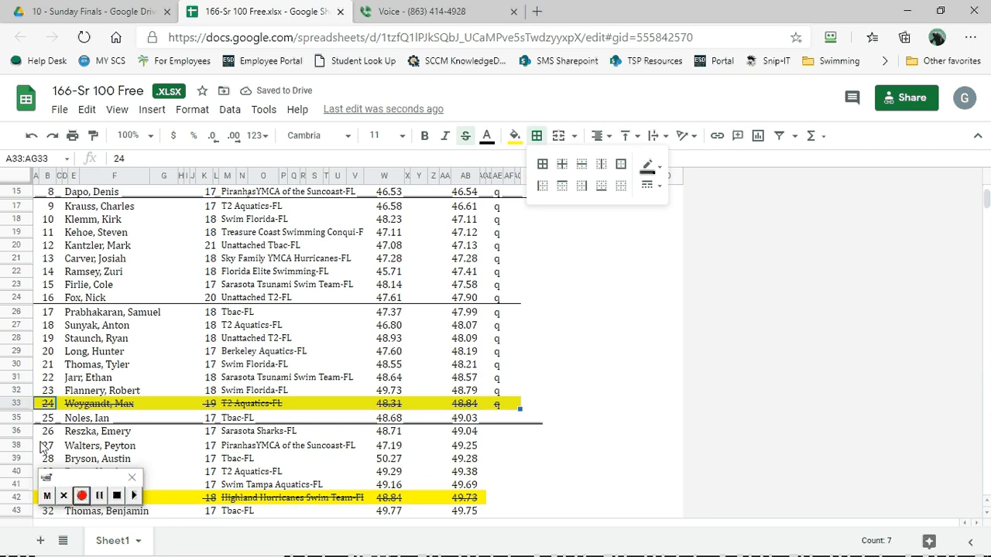
left_click_drag(43, 446, 534, 444)
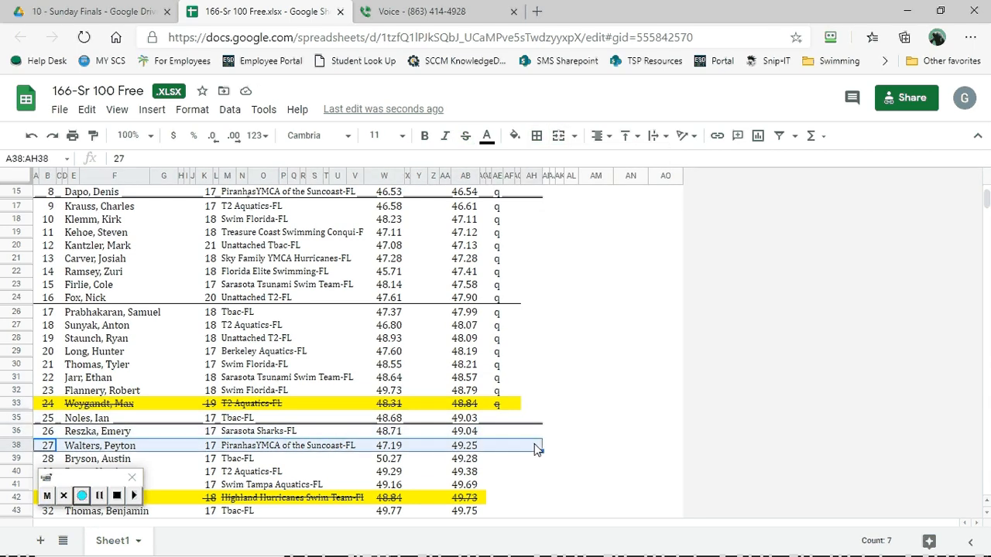
left_click(537, 139)
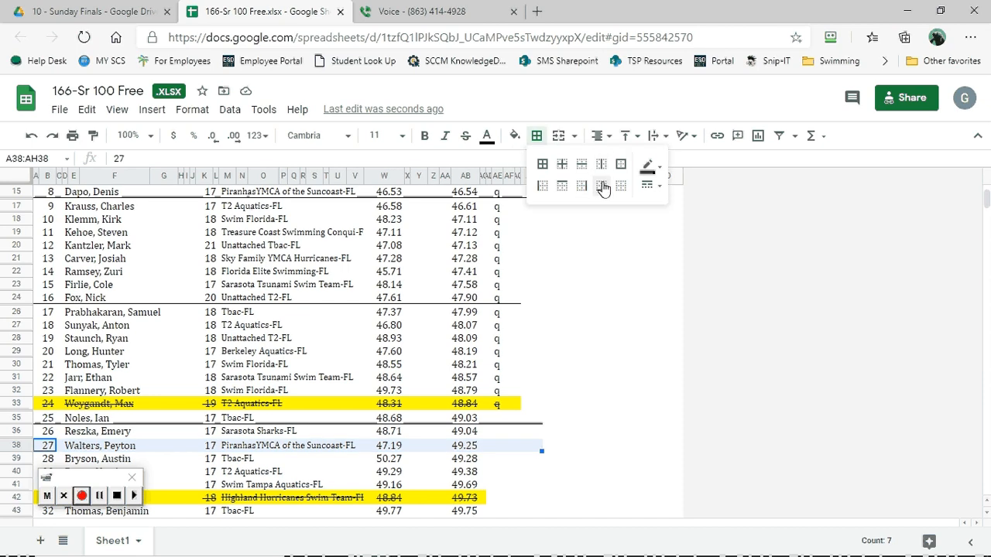
left_click(602, 187)
left_click(584, 283)
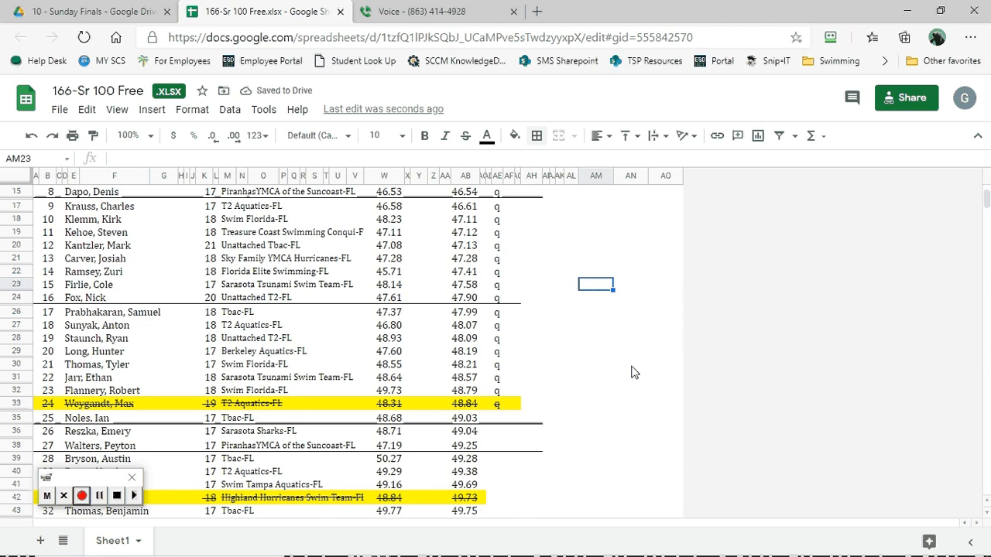
- Review the marked scratches and finals cut-off lines across the Event 166 preliminary results
scroll(630, 372, "up", 5)
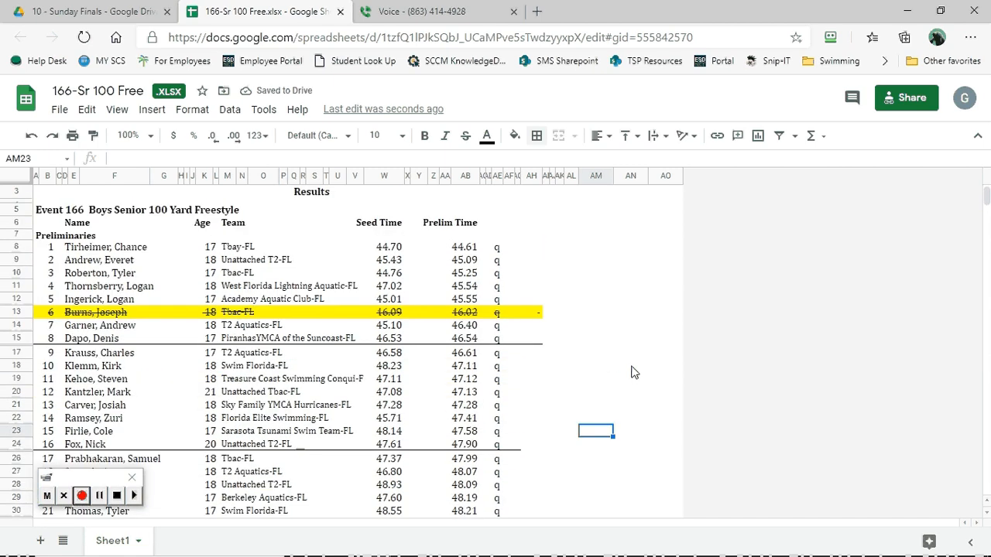
scroll(631, 372, "down", 5)
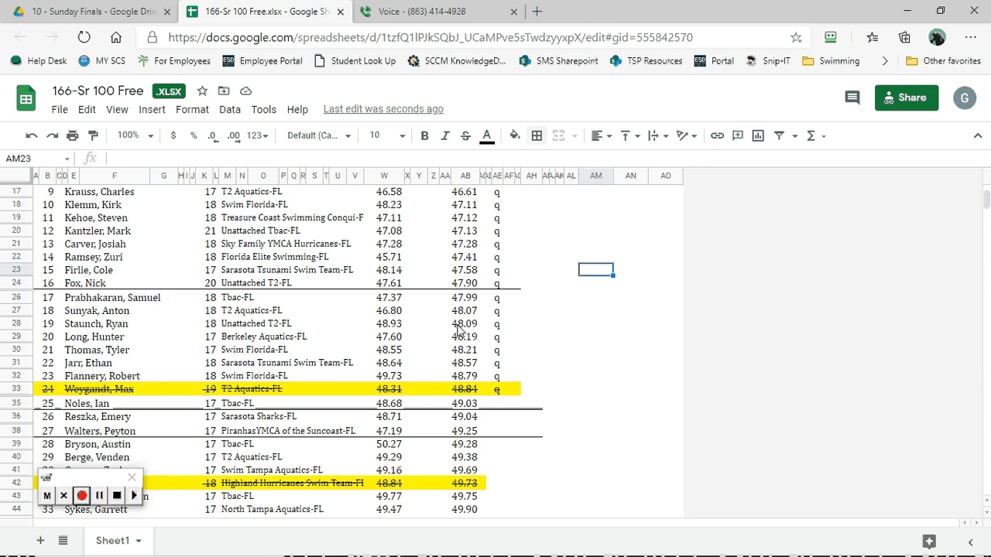
scroll(459, 332, "up", 5)
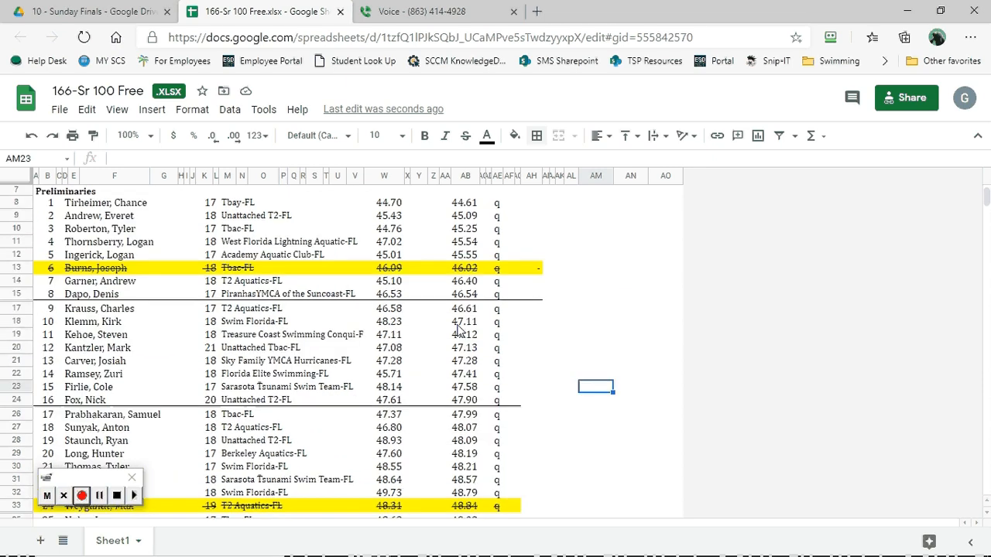
scroll(459, 332, "down", 8)
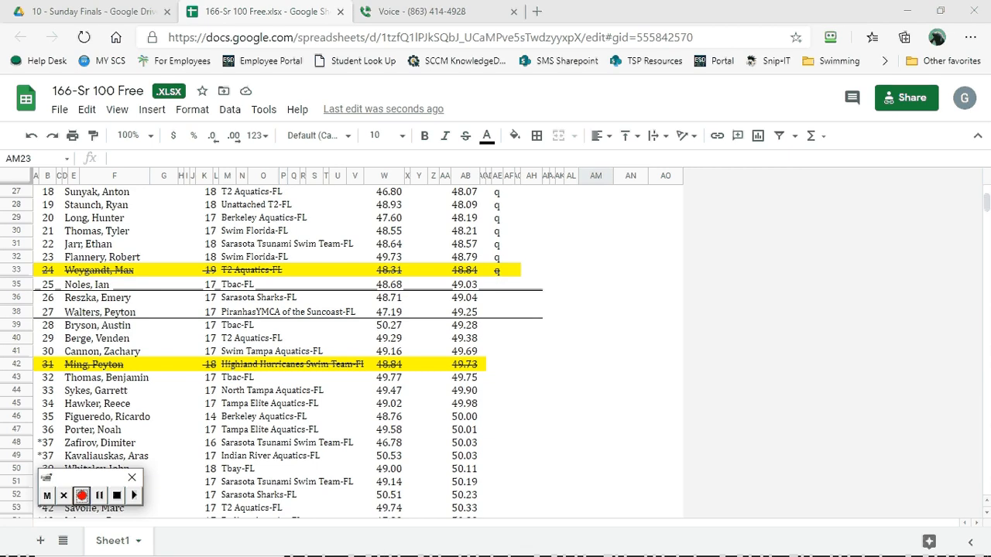
- Switch to the Run the Meet window in Meet Manager, view the scratch sheet for Event 166, and close it
mouse_move(404, 555)
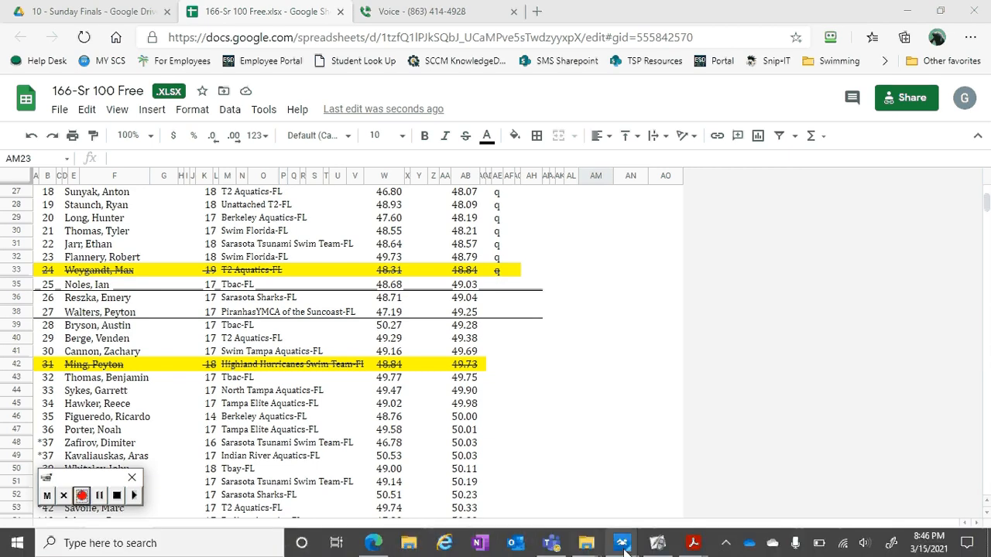
mouse_move(628, 549)
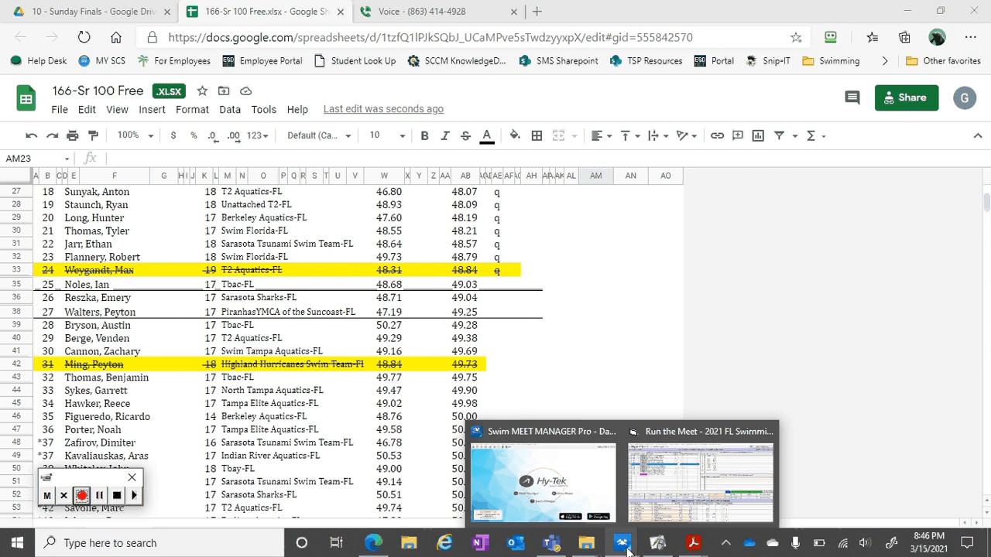
left_click(655, 495)
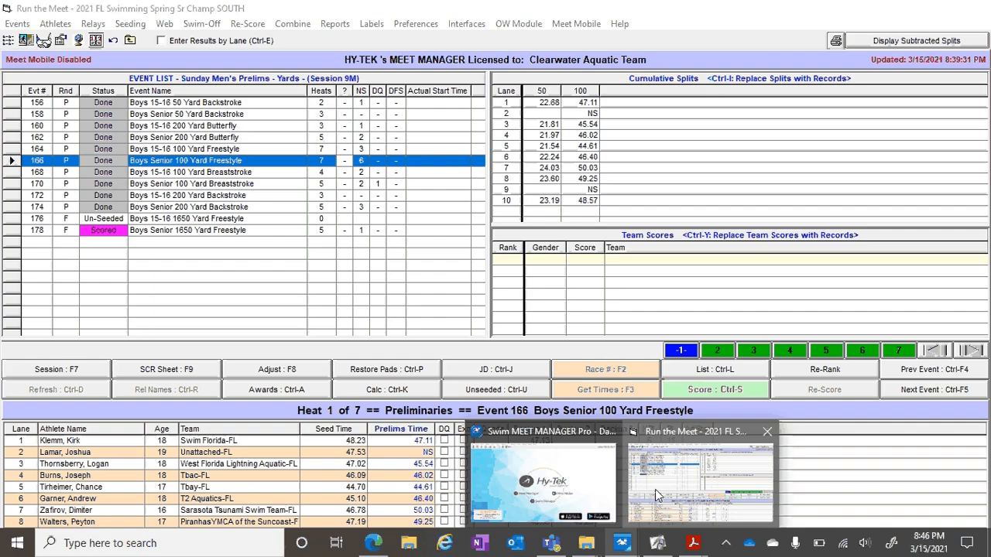
left_click(170, 371)
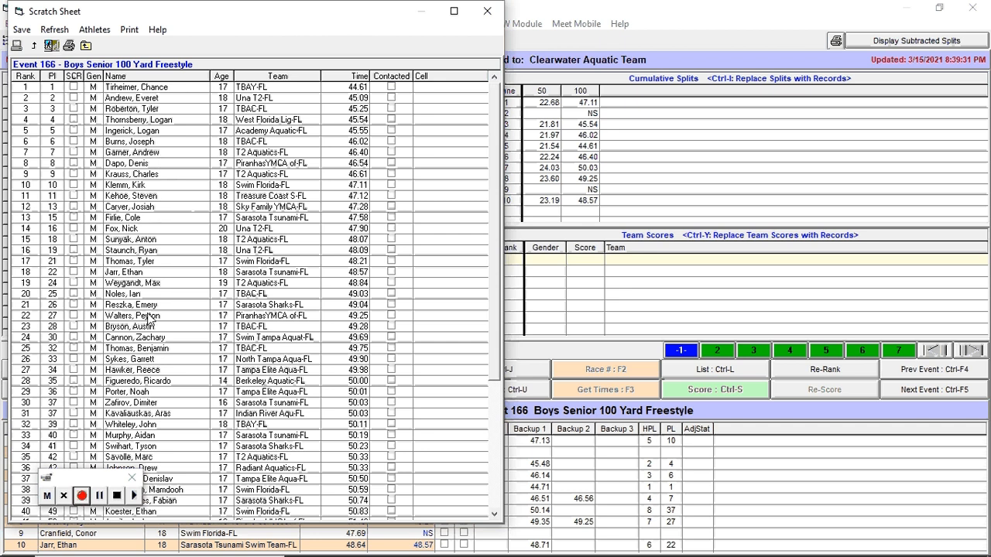
left_click(496, 13)
- Switch to ActivInspire to show the title page about developing a virtual scratch system for a swim meet
mouse_move(443, 553)
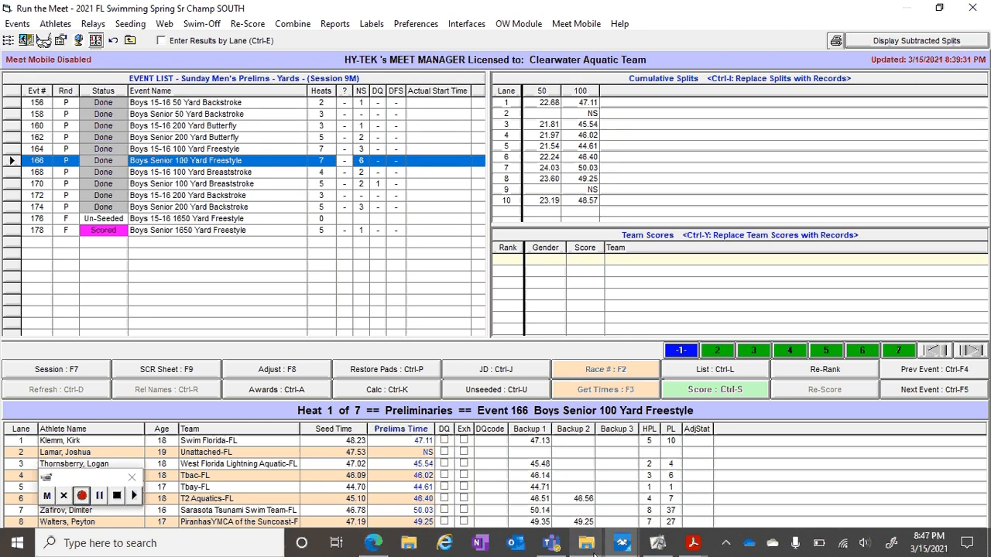
mouse_move(686, 552)
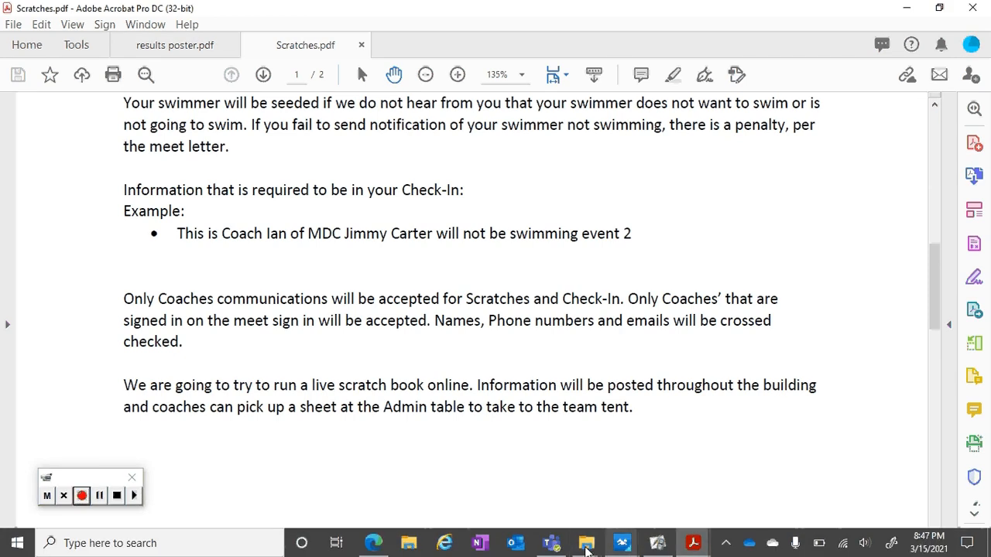
left_click(656, 546)
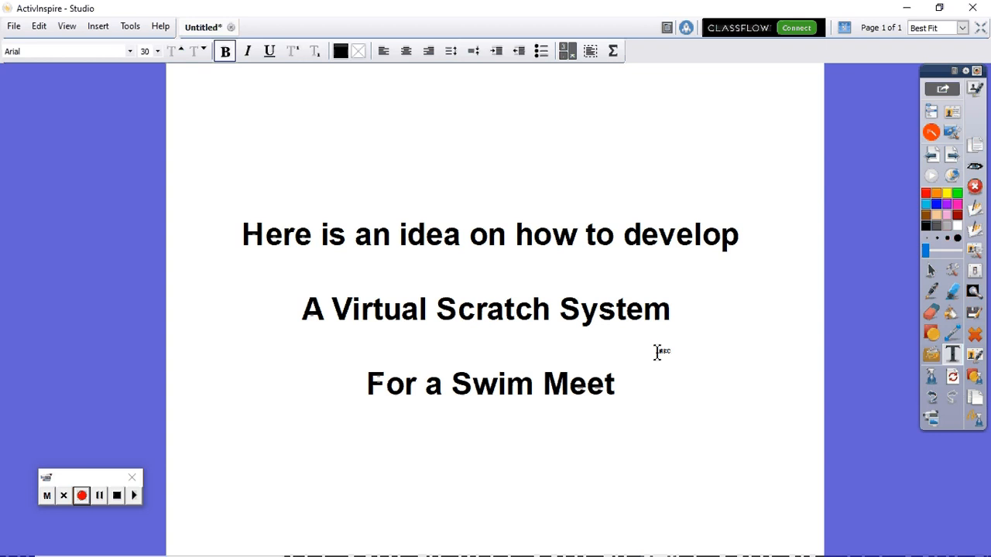
left_click(82, 495)
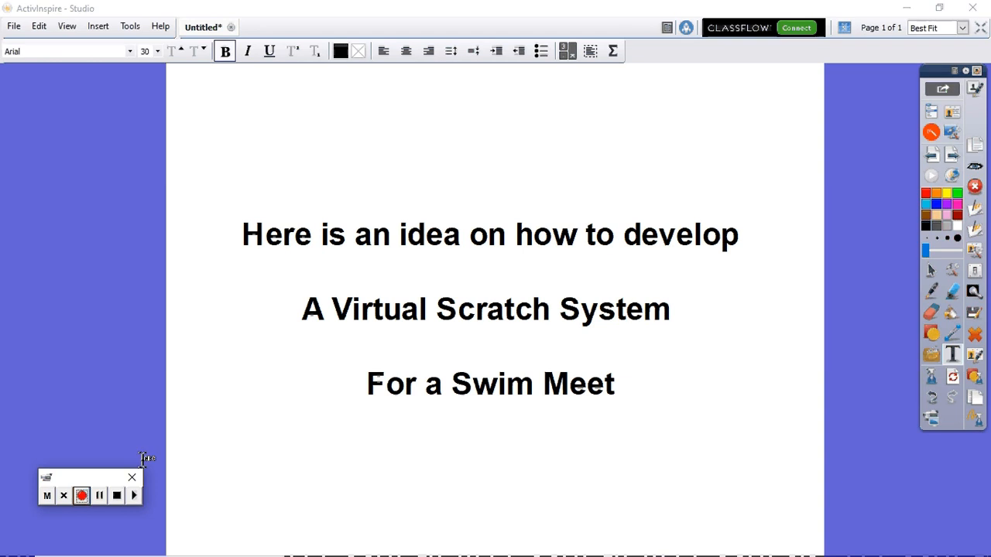